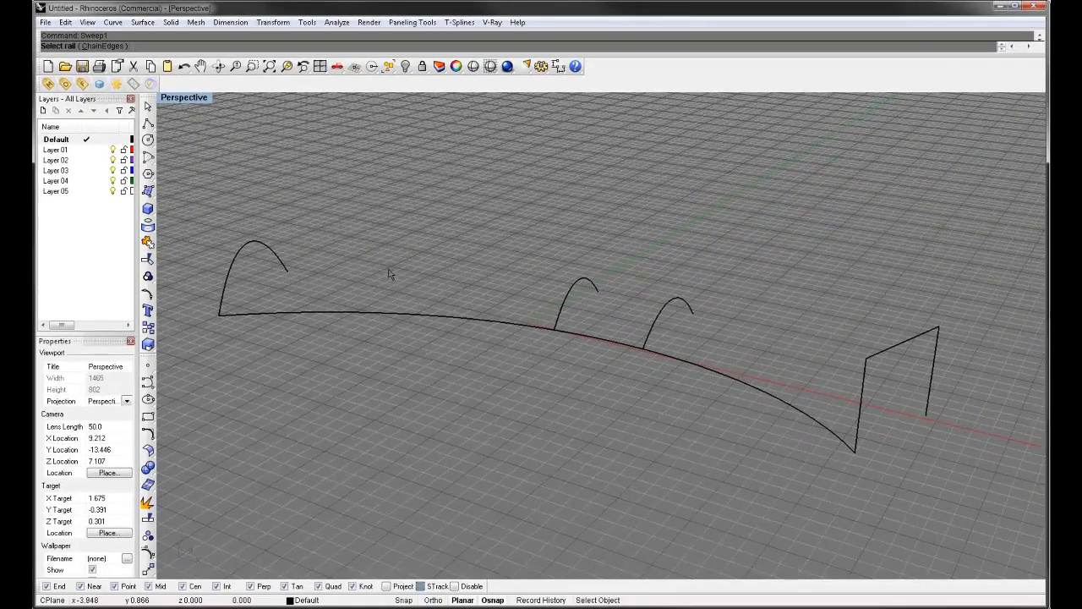
Step: Define a one-rail sweep along the long curved rail with the three arches and the rectangular end profile as cross sections
{"action": "left_click", "coordinate": [487, 346]}
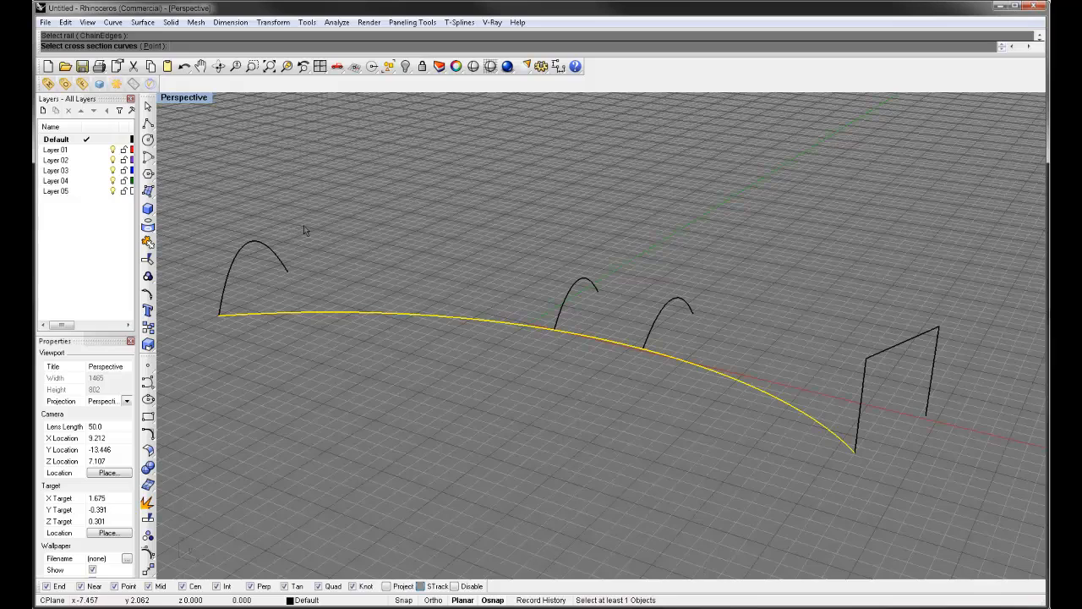
{"action": "left_click", "coordinate": [244, 268]}
{"action": "left_click", "coordinate": [558, 316]}
{"action": "left_click", "coordinate": [651, 330]}
{"action": "left_click", "coordinate": [928, 411]}
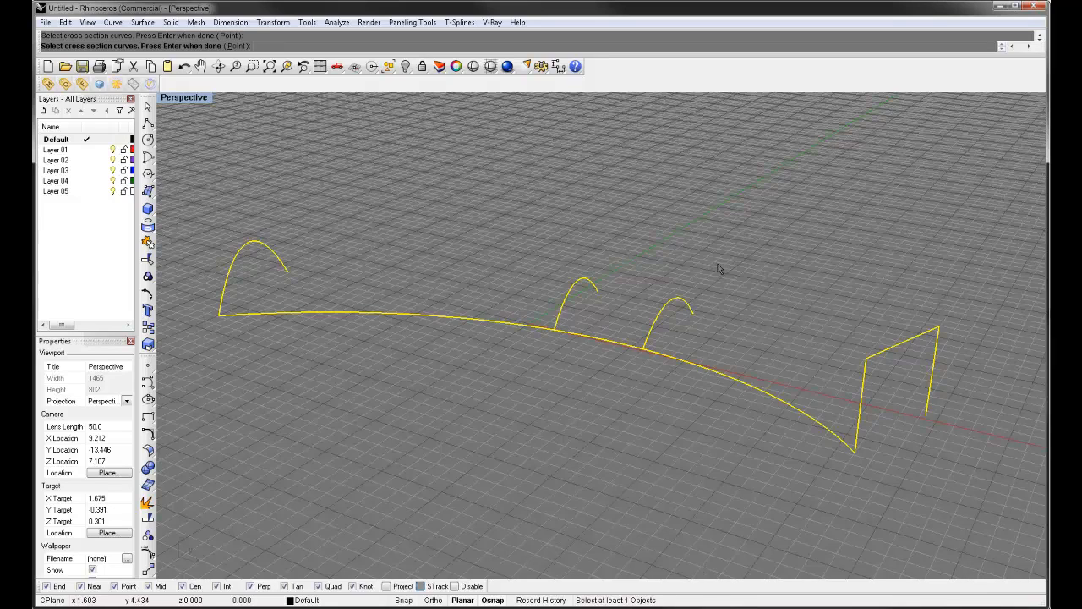
{"action": "key", "text": "Return"}
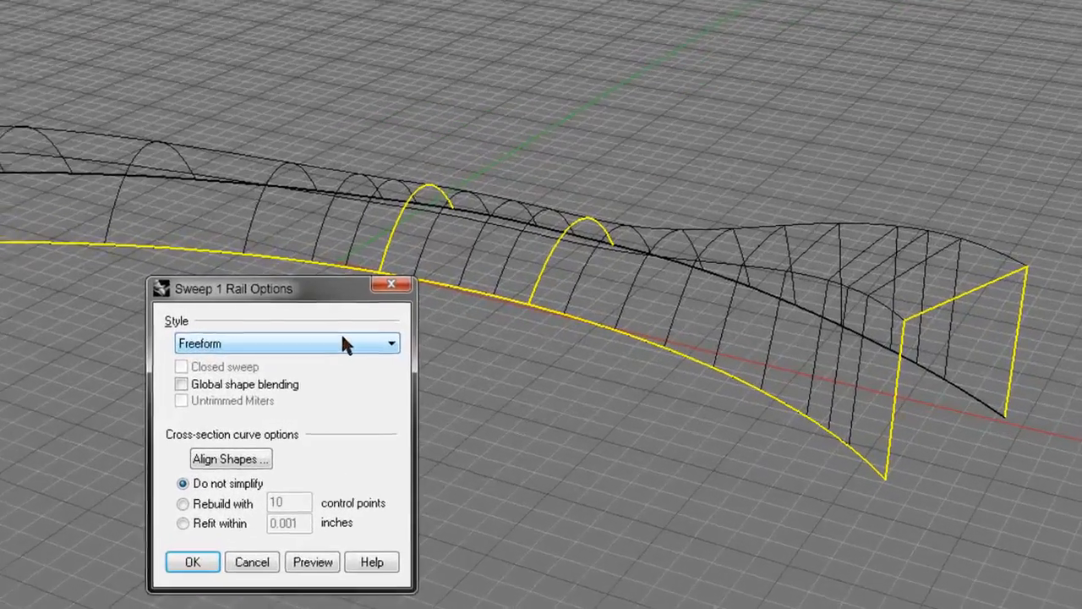
Step: Keep the Freeform sweep style and preview the surface with cross sections rebuilt with 10 control points
{"action": "left_click", "coordinate": [557, 374]}
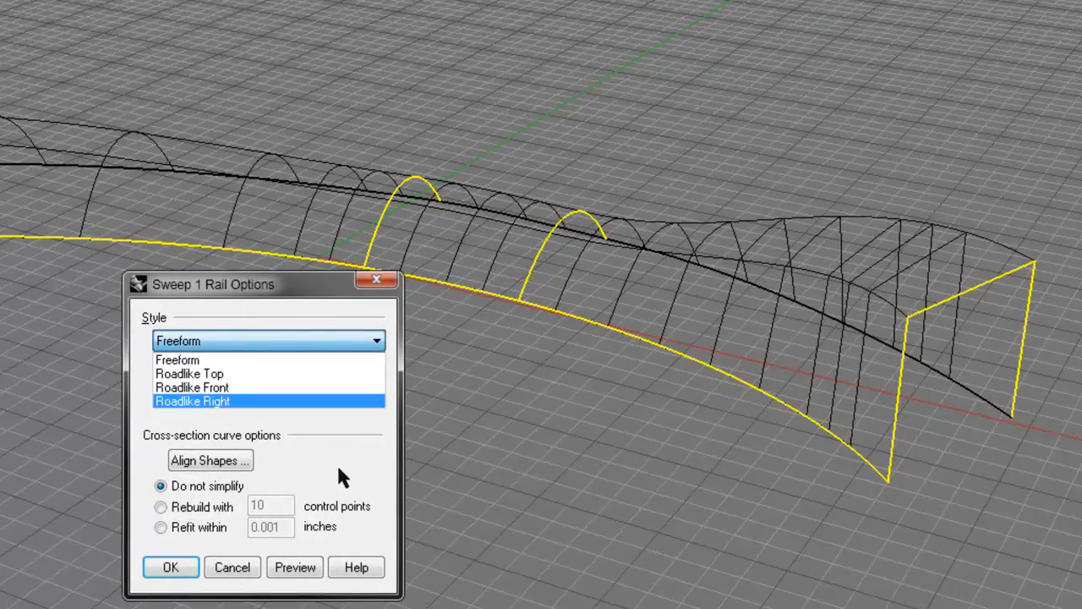
{"action": "left_click", "coordinate": [385, 455]}
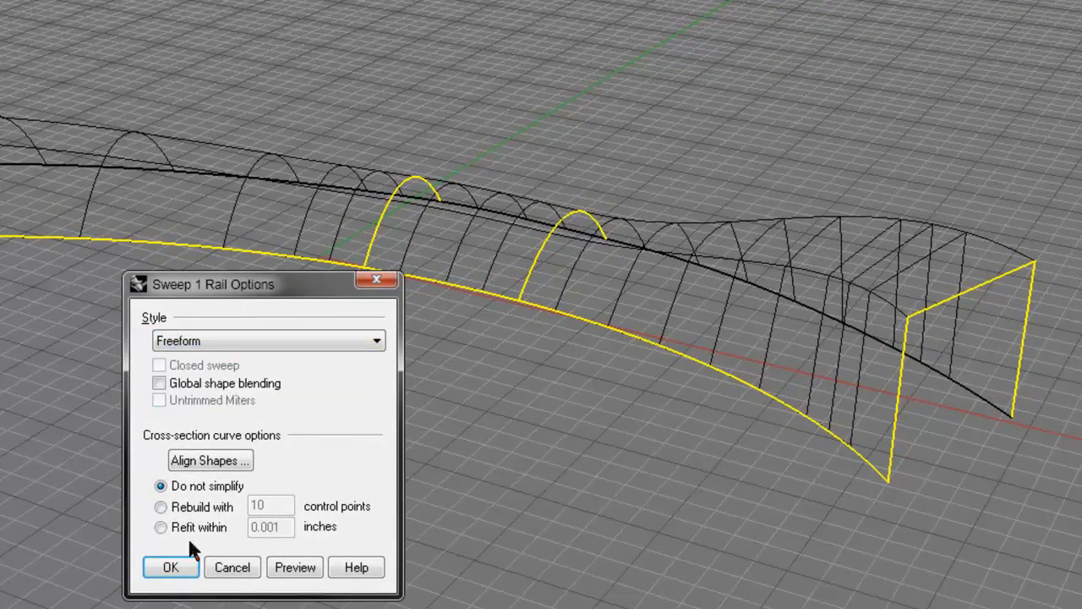
{"action": "left_click", "coordinate": [221, 508]}
{"action": "left_click", "coordinate": [303, 571]}
{"action": "right_click_drag", "start_coordinate": [833, 296], "coordinate": [701, 253]}
{"action": "scroll", "coordinate": [725, 285], "scroll_direction": "up", "scroll_amount": 5}
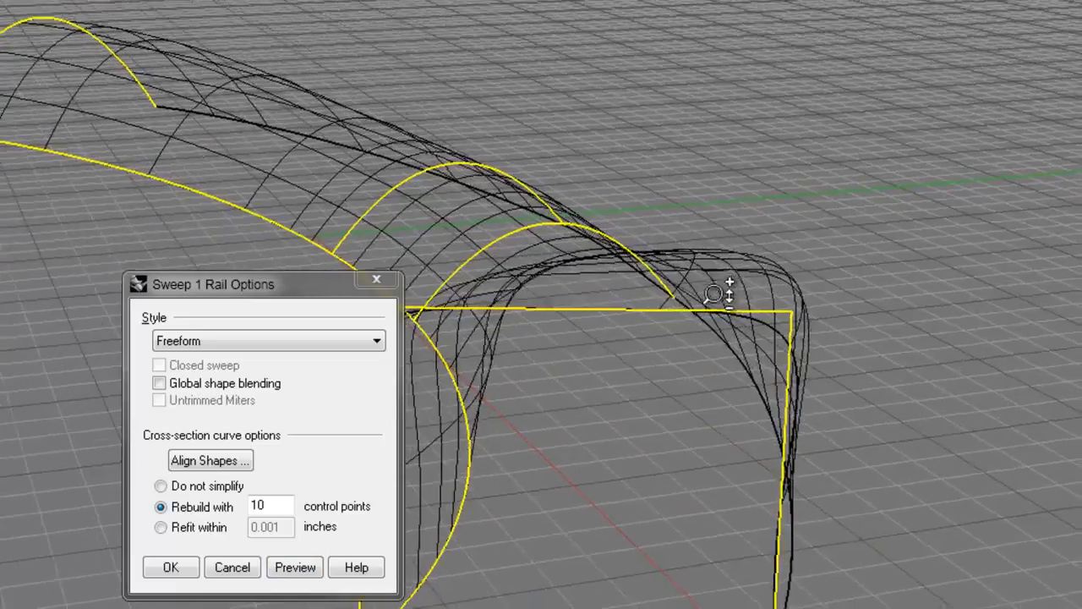
{"action": "key", "text": "Home"}
{"action": "key", "text": "Home"}
Step: Set the cross-section rebuild to 1000 control points and preview the sweep
{"action": "left_click", "coordinate": [287, 504]}
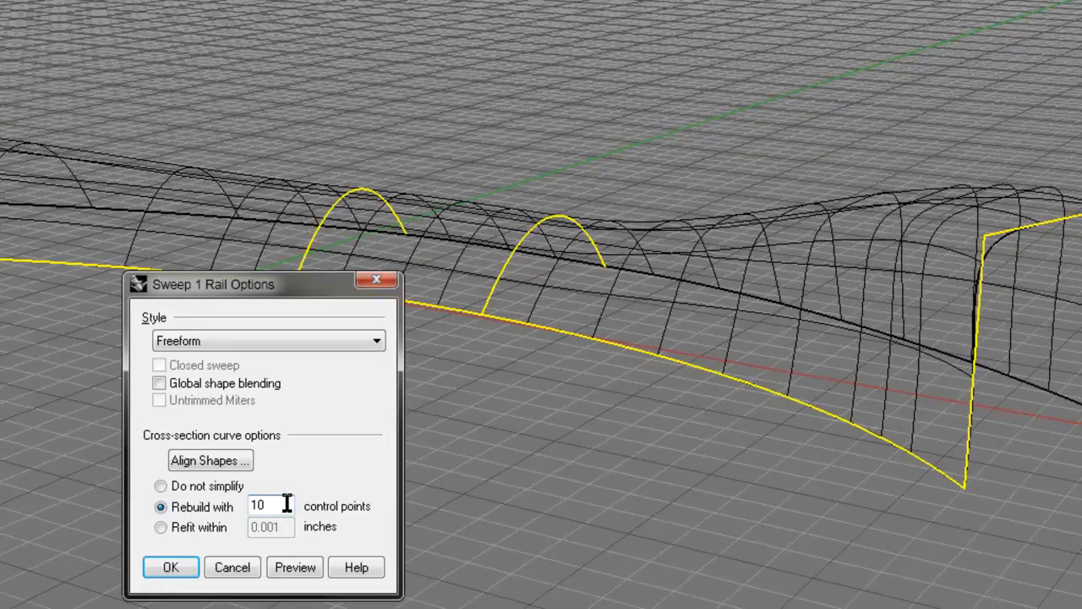
{"action": "type", "text": "00"}
{"action": "left_click", "coordinate": [301, 569]}
{"action": "right_click_drag", "start_coordinate": [727, 304], "coordinate": [507, 344]}
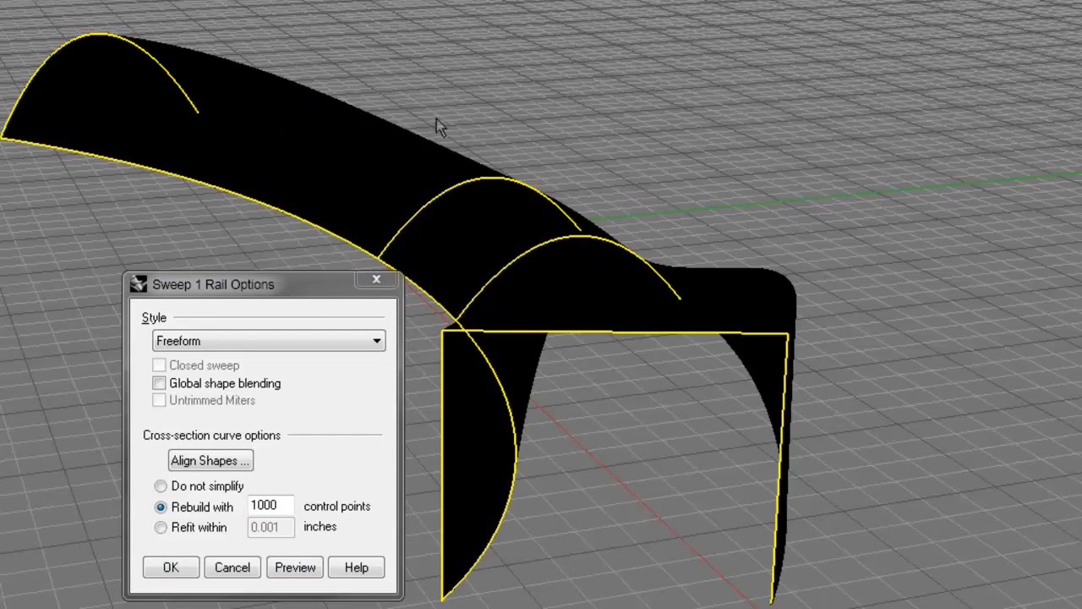
Step: Set the cross-section option back to Do not simplify and check the sweep preview
{"action": "left_click_drag", "start_coordinate": [285, 504], "coordinate": [256, 510]}
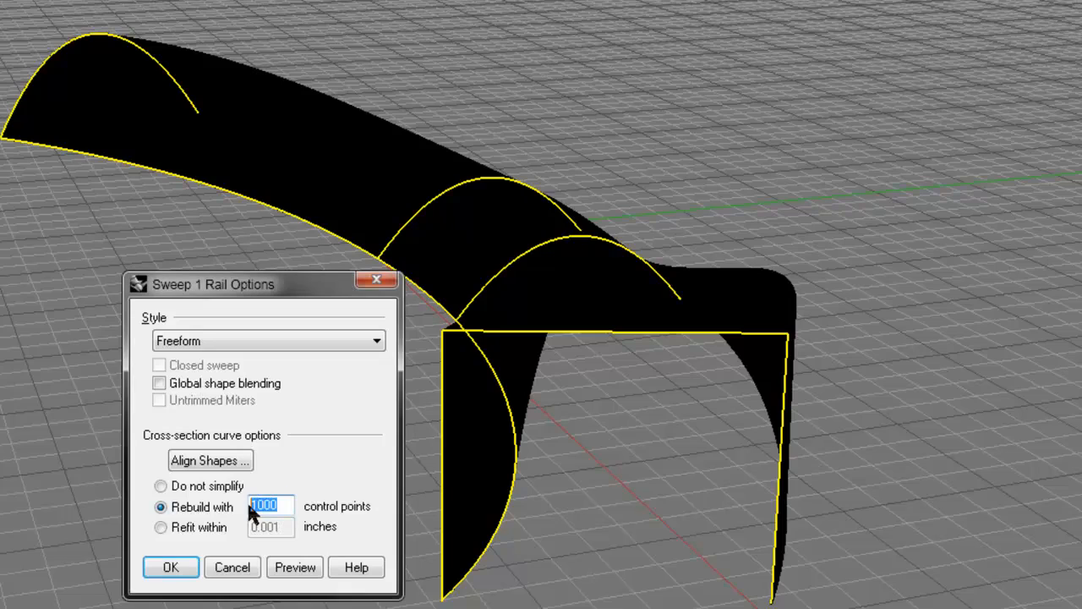
{"action": "left_click", "coordinate": [161, 486]}
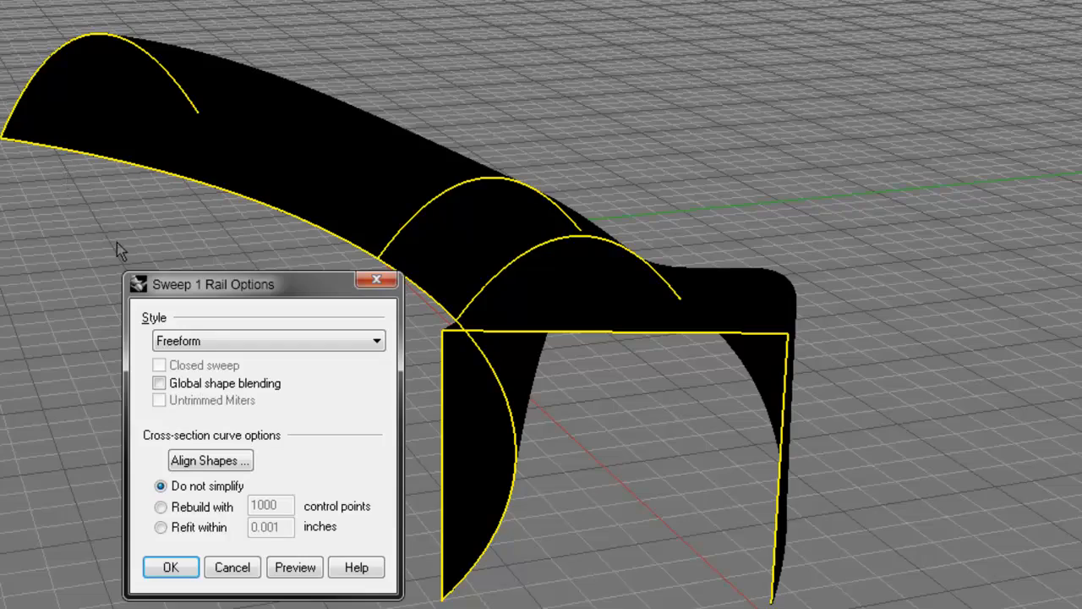
{"action": "mouse_move", "coordinate": [584, 199]}
{"action": "right_mouse_down"}
{"action": "mouse_move", "coordinate": [609, 184]}
{"action": "mouse_move", "coordinate": [599, 194]}
{"action": "right_mouse_up"}
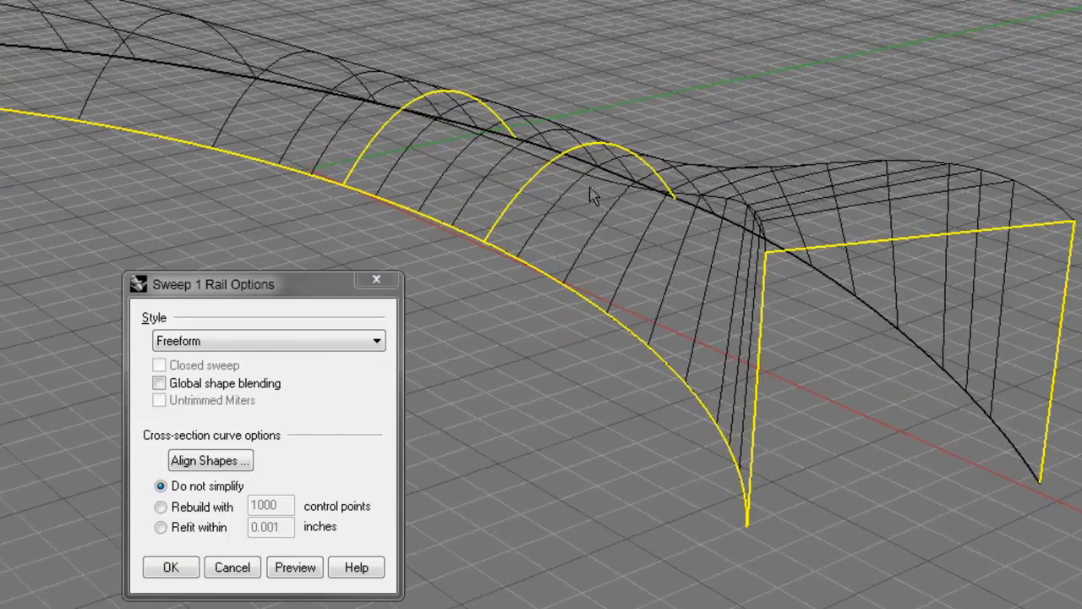
Step: Try reversing the alignment of the middle arch nearest the rectangular profile with Align Shapes and flip it back
{"action": "left_click", "coordinate": [224, 461]}
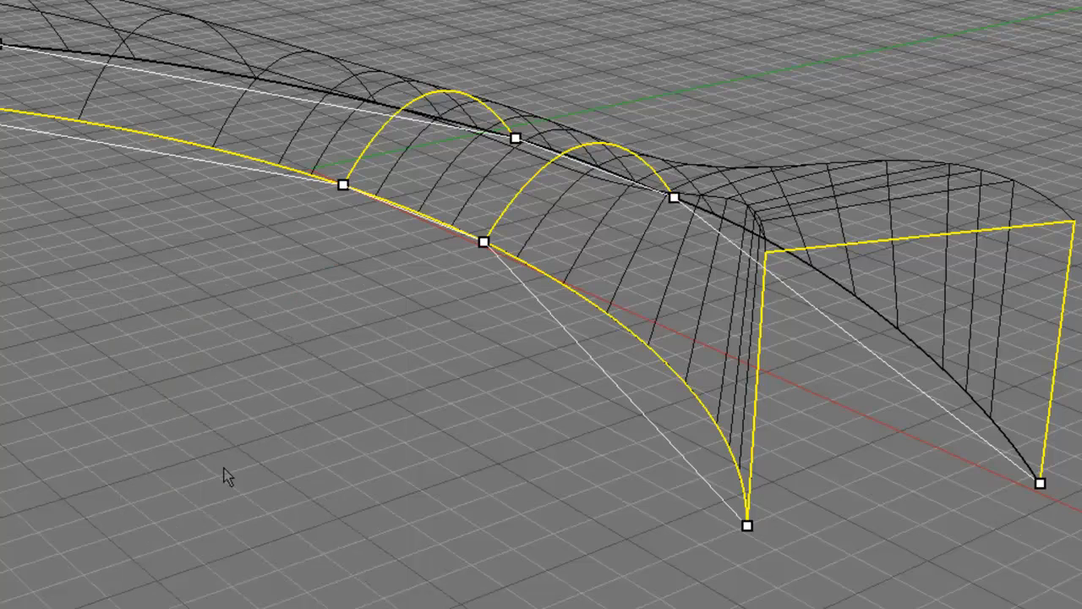
{"action": "left_click", "coordinate": [484, 242]}
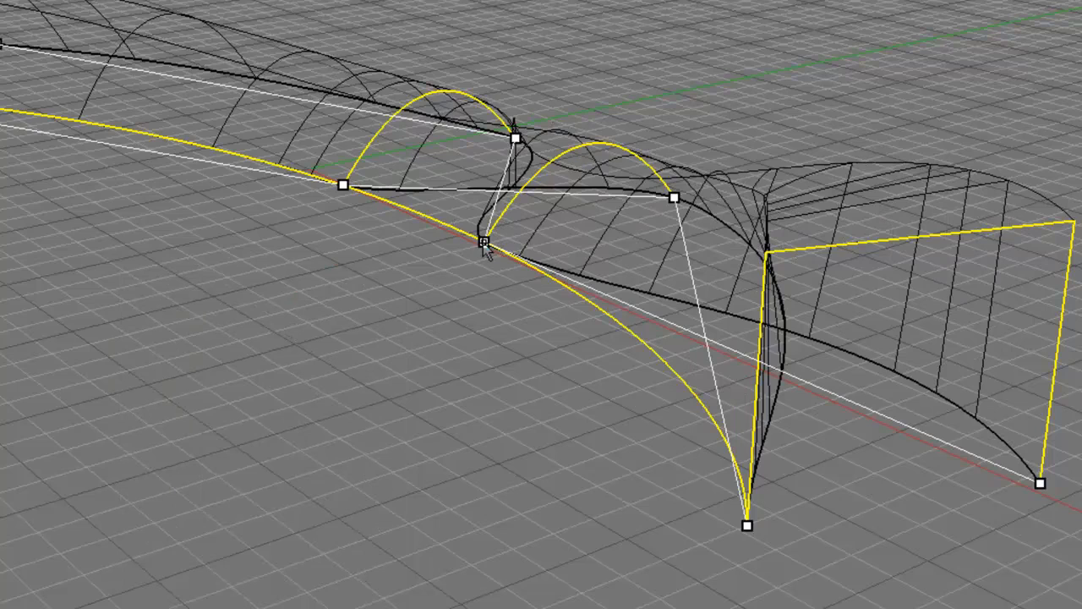
{"action": "left_click", "coordinate": [484, 243]}
{"action": "left_click", "coordinate": [483, 243]}
{"action": "left_click", "coordinate": [485, 244]}
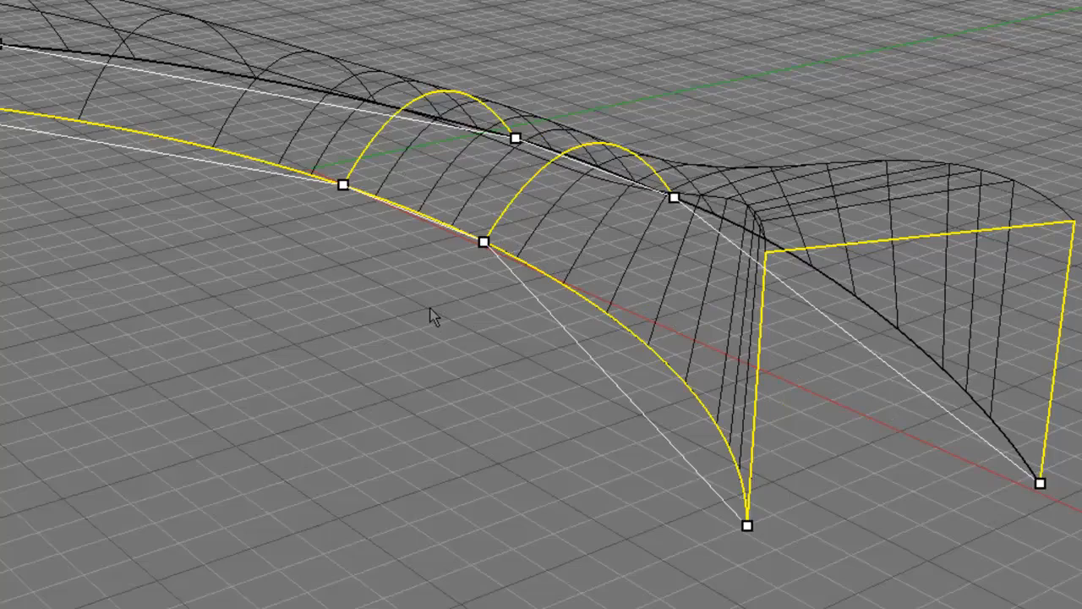
{"action": "key", "text": "Return"}
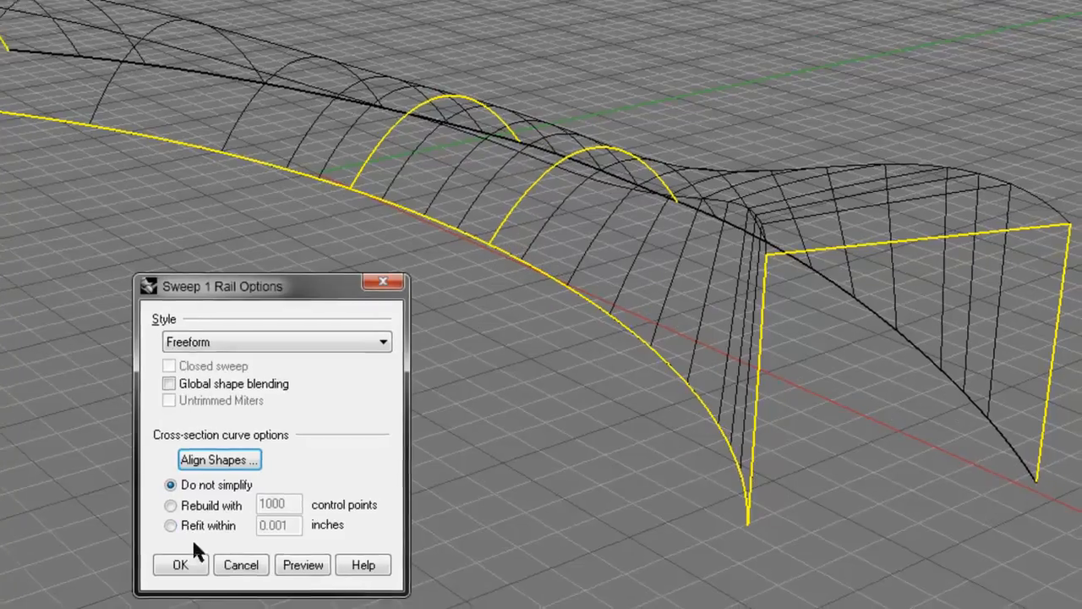
Step: Create the sweep surface with the current options and display it in shaded and rendered modes
{"action": "left_click", "coordinate": [186, 563]}
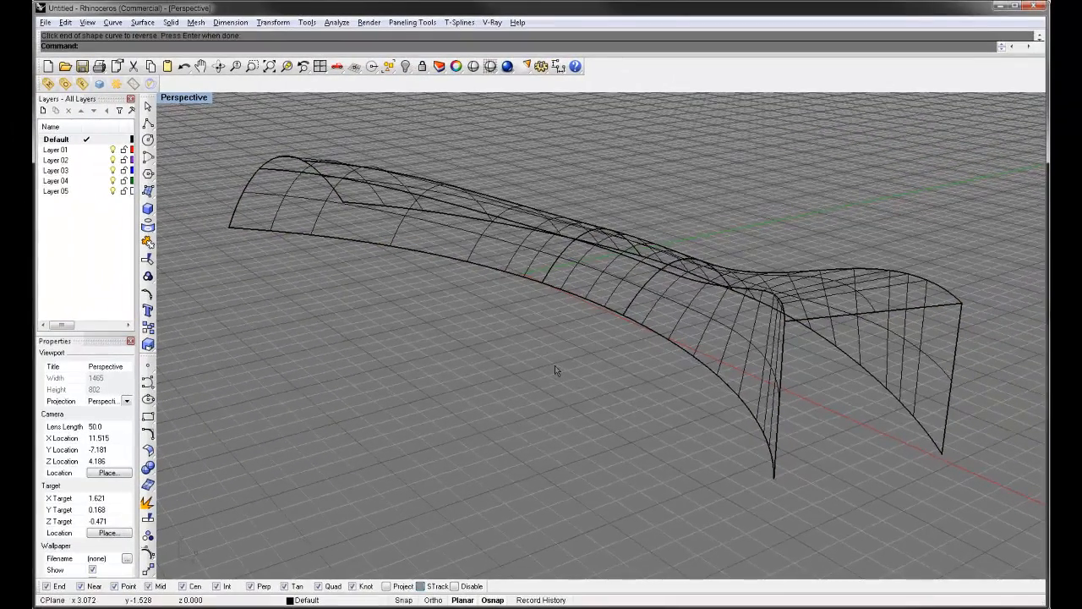
{"action": "key", "text": "ctrl+alt+s"}
{"action": "mouse_move", "coordinate": [653, 259]}
{"action": "right_mouse_down"}
{"action": "mouse_move", "coordinate": [494, 346]}
{"action": "mouse_move", "coordinate": [301, 219]}
{"action": "mouse_move", "coordinate": [212, 235]}
{"action": "mouse_move", "coordinate": [329, 242]}
{"action": "mouse_move", "coordinate": [308, 246]}
{"action": "mouse_move", "coordinate": [386, 229]}
{"action": "mouse_move", "coordinate": [248, 220]}
{"action": "mouse_move", "coordinate": [535, 272]}
{"action": "right_mouse_up"}
{"action": "key", "text": "ctrl+alt+r"}
Step: Examine the reflections on the swept surface with the arches.png environment map analysis, then end the analysis
{"action": "left_click", "coordinate": [535, 273]}
{"action": "left_click", "coordinate": [336, 22]}
{"action": "mouse_move", "coordinate": [318, 65]}
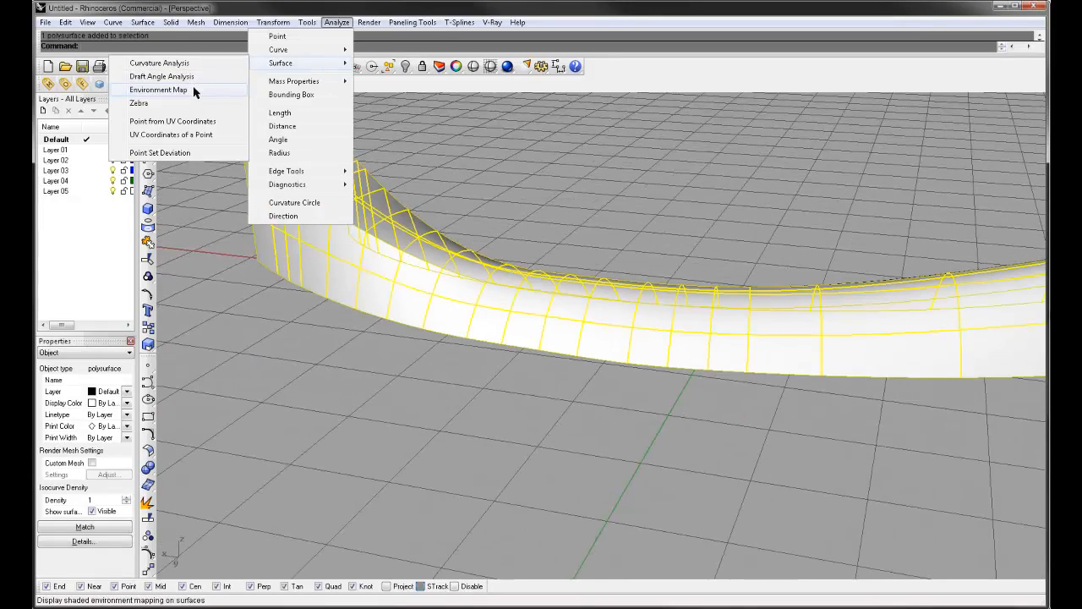
{"action": "left_click", "coordinate": [158, 90]}
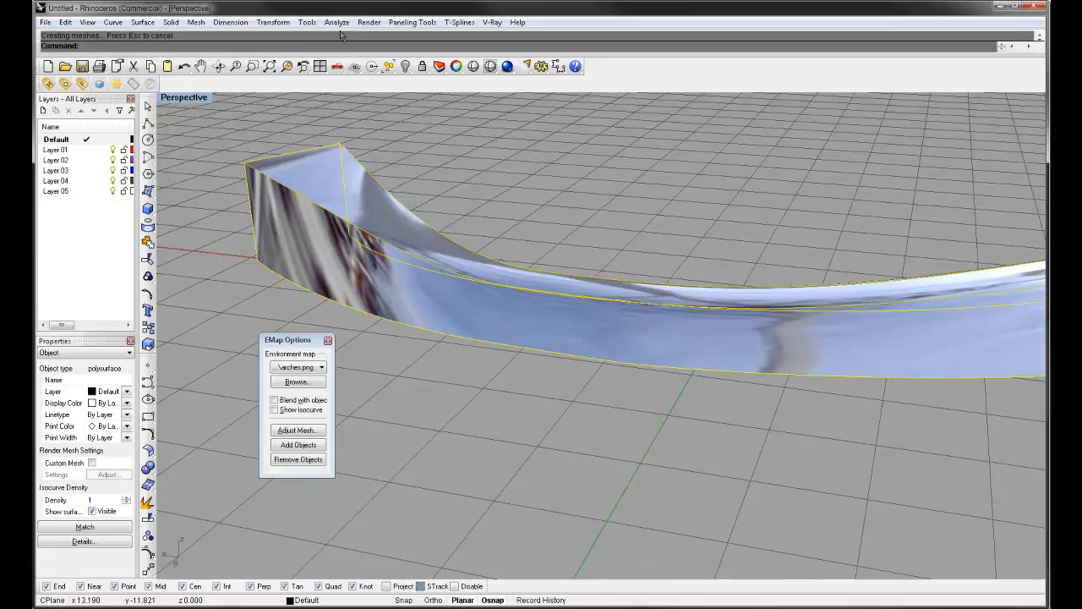
{"action": "left_click", "coordinate": [337, 22]}
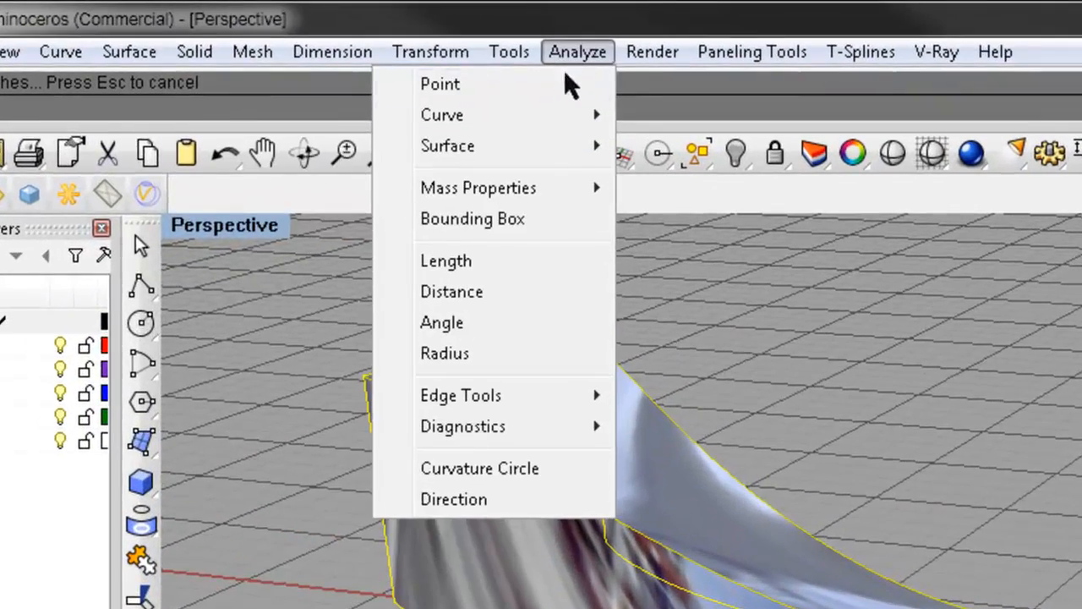
{"action": "mouse_move", "coordinate": [326, 63]}
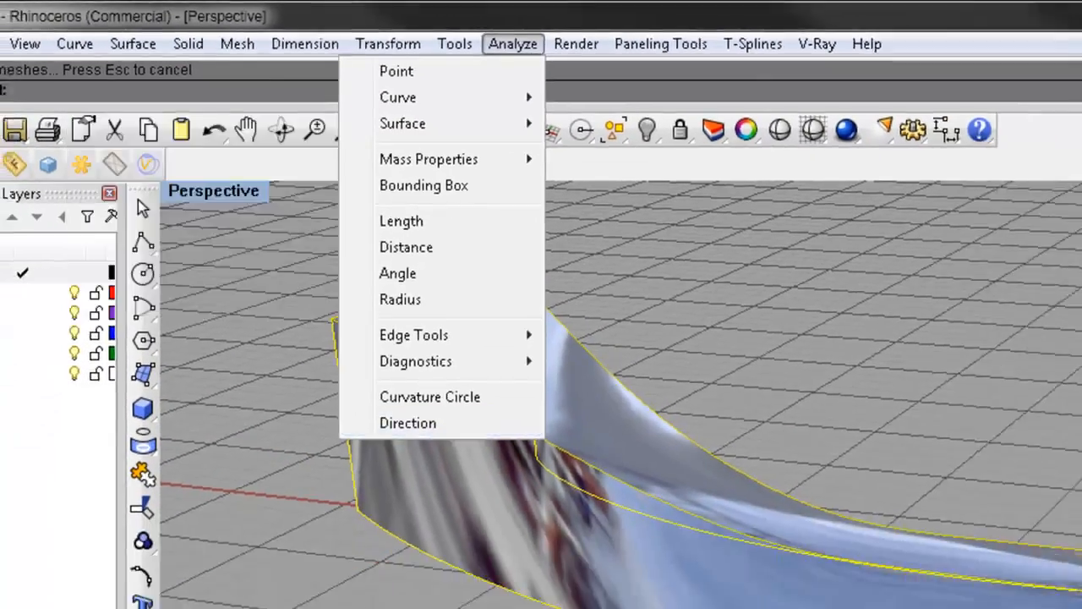
{"action": "left_click", "coordinate": [817, 212]}
{"action": "right_click_drag", "start_coordinate": [846, 207], "coordinate": [490, 242]}
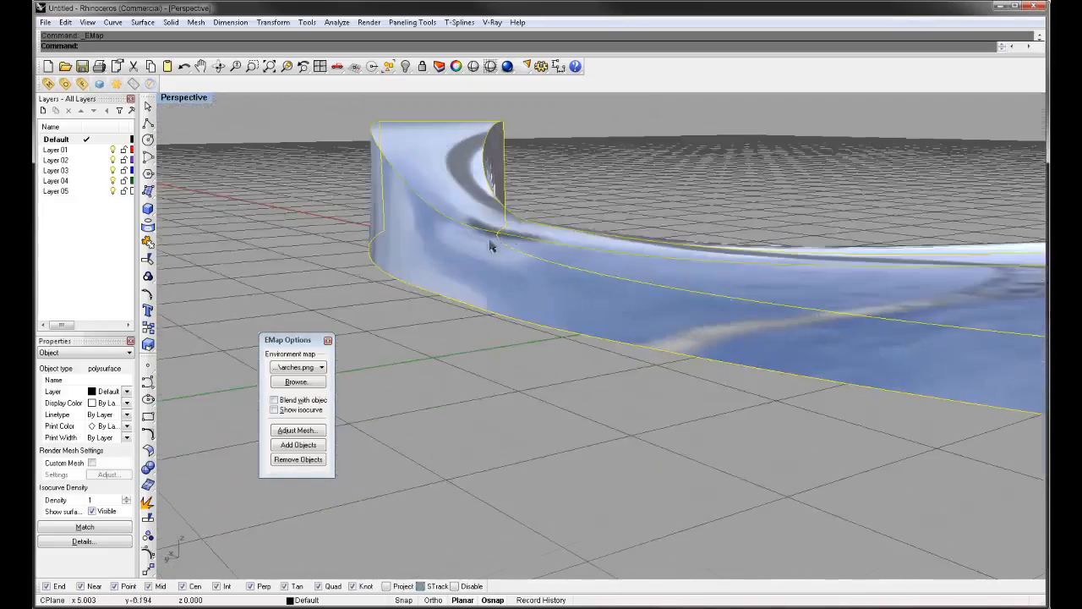
{"action": "left_click", "coordinate": [328, 341]}
Step: Examine the shaded sweep surface around the rectangular end and along its full length
{"action": "scroll", "coordinate": [364, 254], "scroll_direction": "up", "scroll_amount": 5}
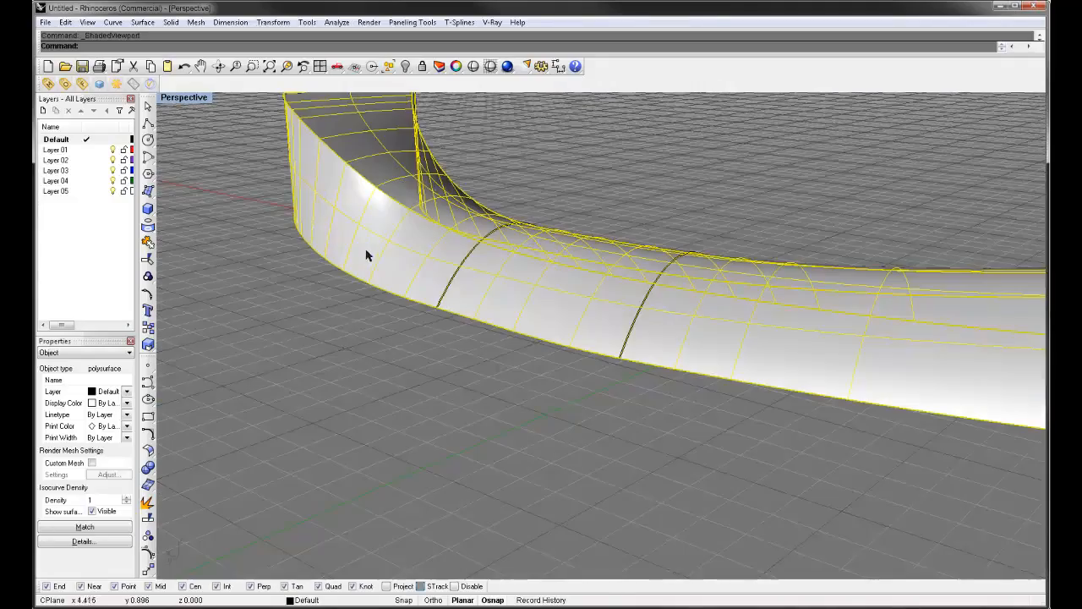
{"action": "right_click_drag", "start_coordinate": [359, 220], "coordinate": [483, 313], "text": "shift"}
{"action": "left_click", "coordinate": [338, 272]}
{"action": "right_click_drag", "start_coordinate": [342, 279], "coordinate": [761, 256]}
{"action": "scroll", "coordinate": [763, 259], "scroll_direction": "down", "scroll_amount": 3}
{"action": "right_click_drag", "start_coordinate": [669, 277], "coordinate": [622, 269]}
{"action": "right_click_drag", "start_coordinate": [894, 303], "coordinate": [720, 302], "text": "shift"}
{"action": "right_click_drag", "start_coordinate": [854, 287], "coordinate": [712, 310]}
{"action": "scroll", "coordinate": [841, 280], "scroll_direction": "down", "scroll_amount": 3}
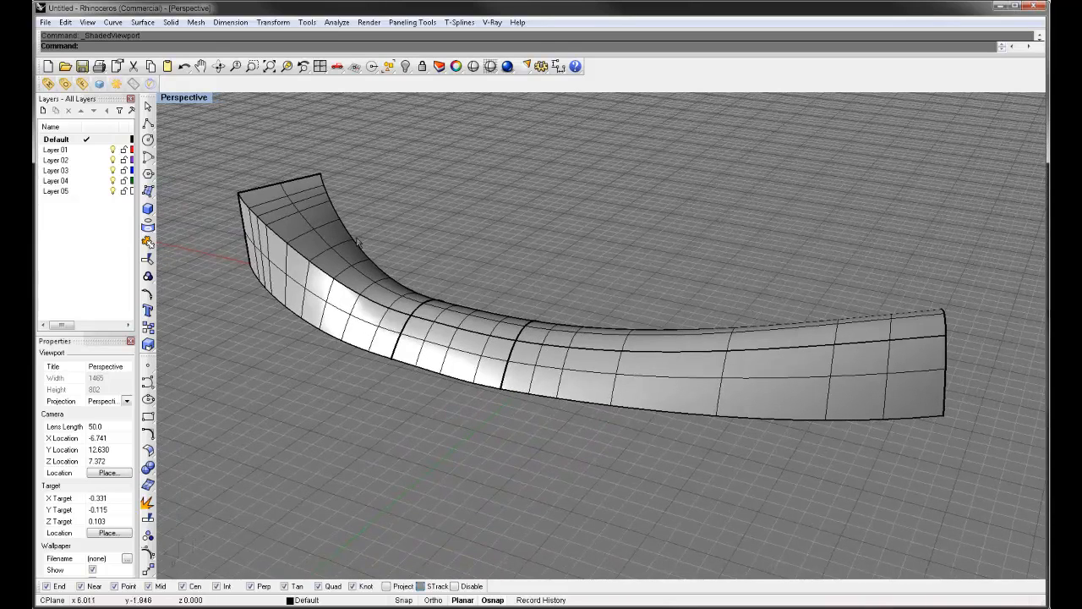
Step: Highlight the arched end profile, the rectangular end profile and the two middle arches to compare them with the surface
{"action": "left_click", "coordinate": [945, 338]}
{"action": "left_click", "coordinate": [996, 346]}
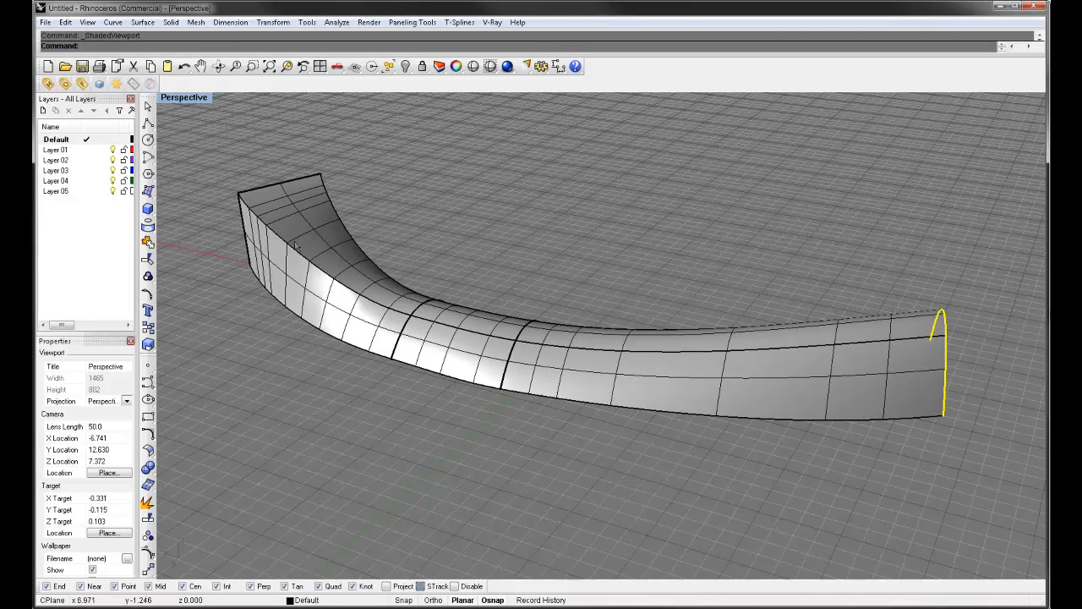
{"action": "left_click", "coordinate": [300, 180]}
{"action": "left_click", "coordinate": [383, 210]}
{"action": "left_click_drag", "start_coordinate": [367, 190], "coordinate": [589, 410]}
{"action": "key", "text": "Escape"}
Step: Examine from several angles how the surface changes height between its ends and highlight the two middle arches
{"action": "right_click_drag", "start_coordinate": [483, 325], "coordinate": [805, 282]}
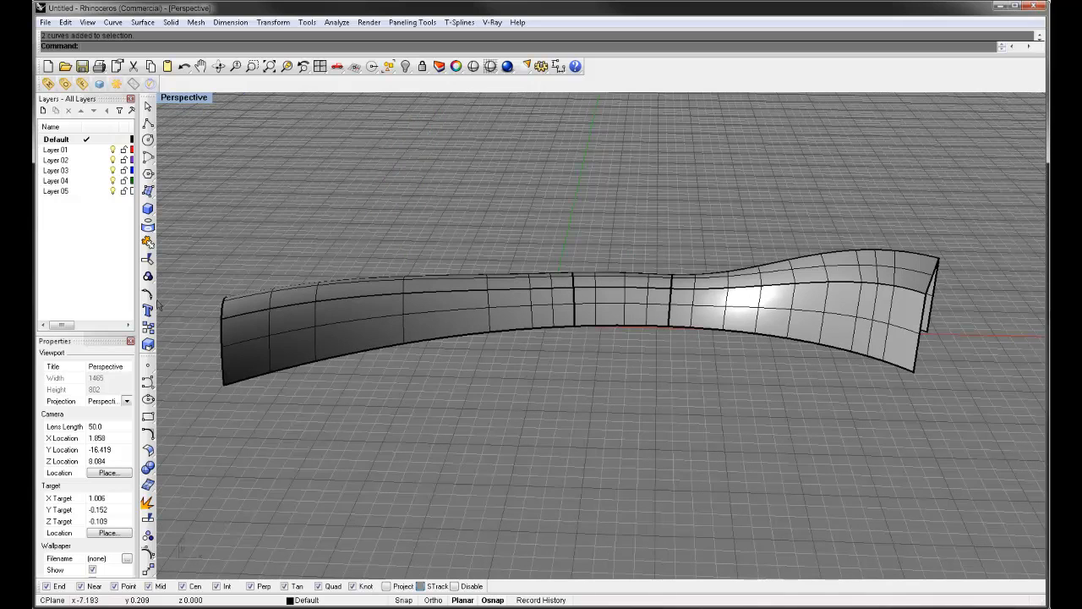
{"action": "right_click_drag", "start_coordinate": [267, 329], "coordinate": [221, 298]}
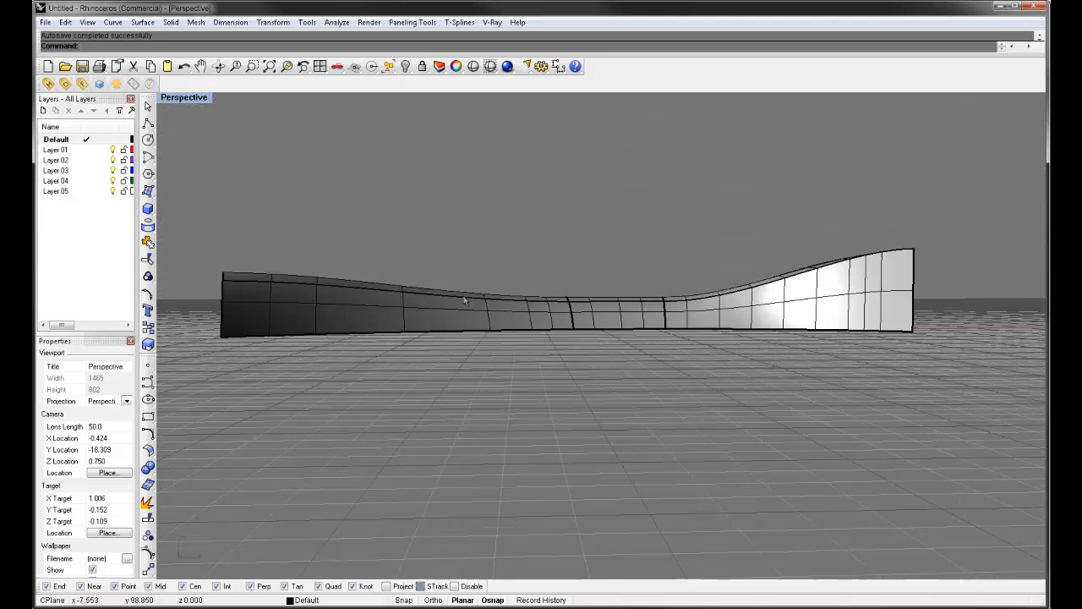
{"action": "right_click_drag", "start_coordinate": [803, 214], "coordinate": [766, 312]}
{"action": "right_click_drag", "start_coordinate": [792, 357], "coordinate": [732, 298]}
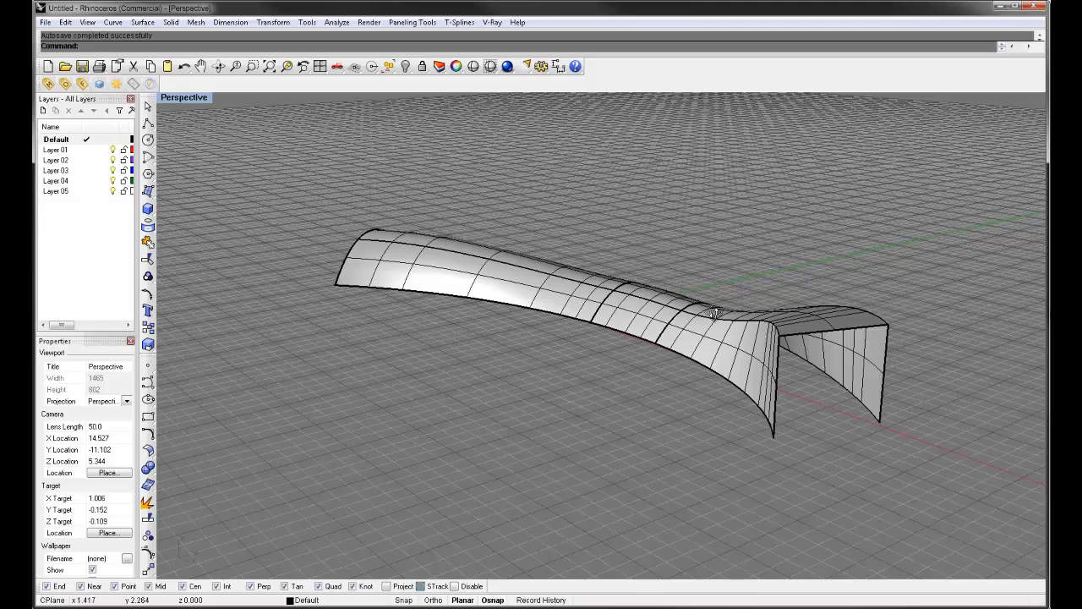
{"action": "right_click_drag", "start_coordinate": [715, 300], "coordinate": [788, 305]}
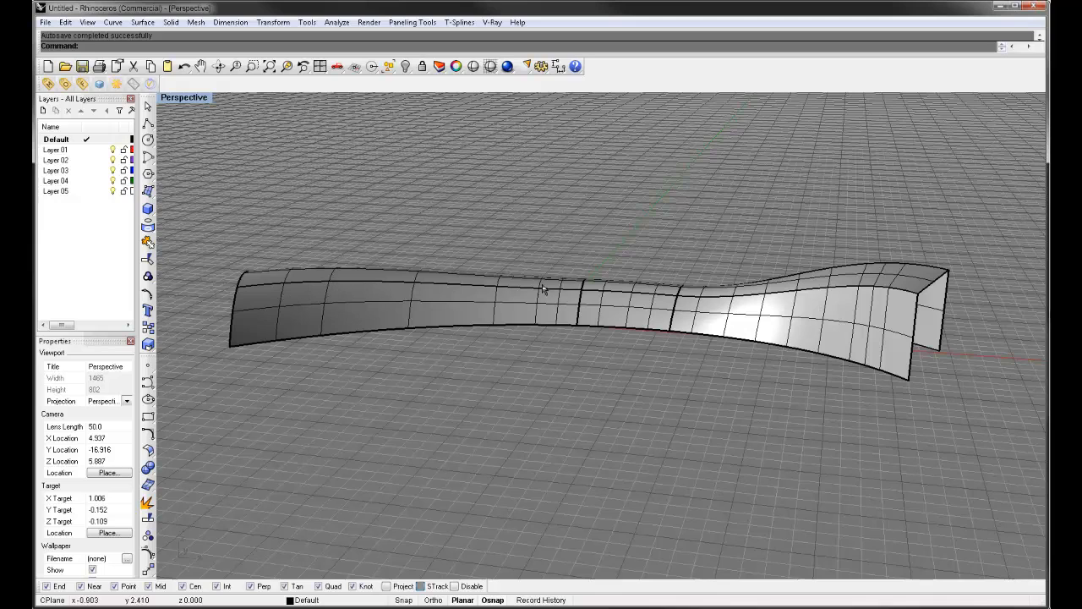
{"action": "left_click_drag", "start_coordinate": [565, 236], "coordinate": [710, 377]}
Step: Replace the swept surface with a one-rail sweep along the same rail using only the rectangular and arched end profiles
{"action": "left_click", "coordinate": [664, 310]}
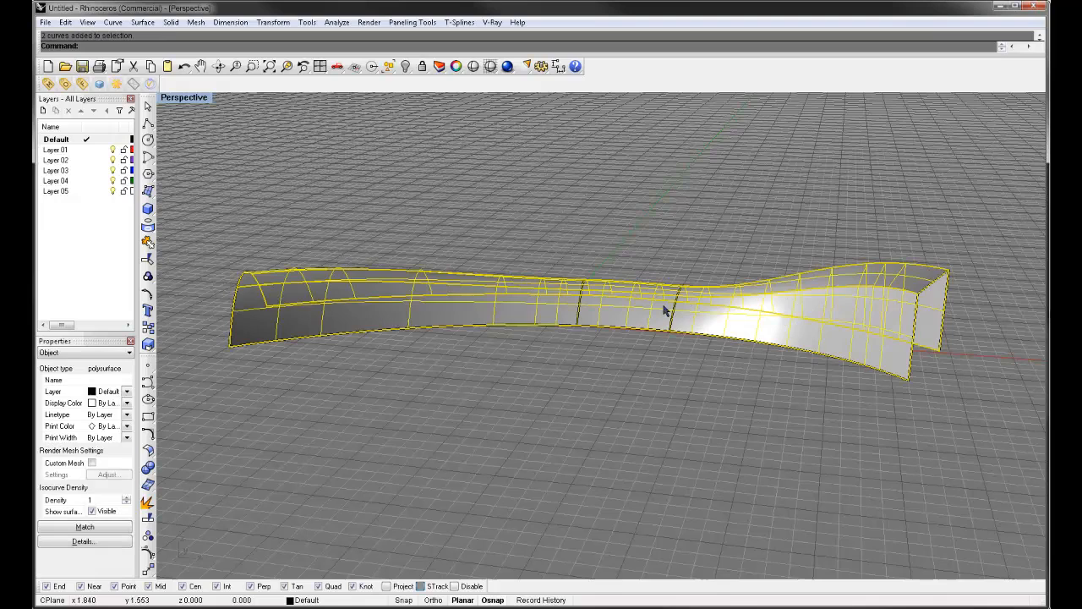
{"action": "key", "text": "Delete"}
{"action": "type", "text": "sweep1"}
{"action": "key", "text": "Return"}
{"action": "left_click", "coordinate": [809, 350]}
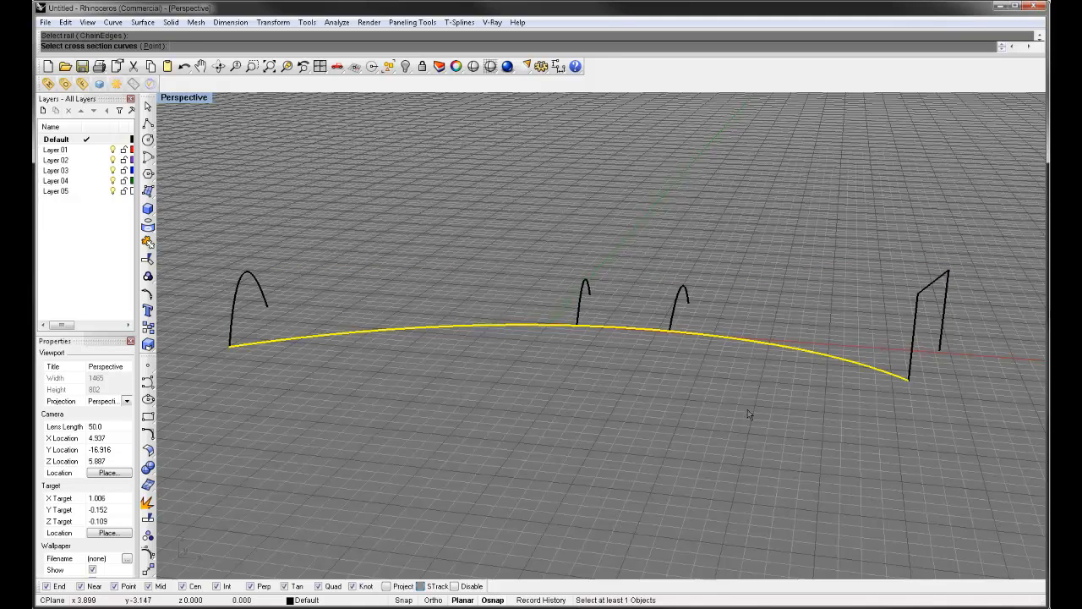
{"action": "left_click", "coordinate": [927, 298]}
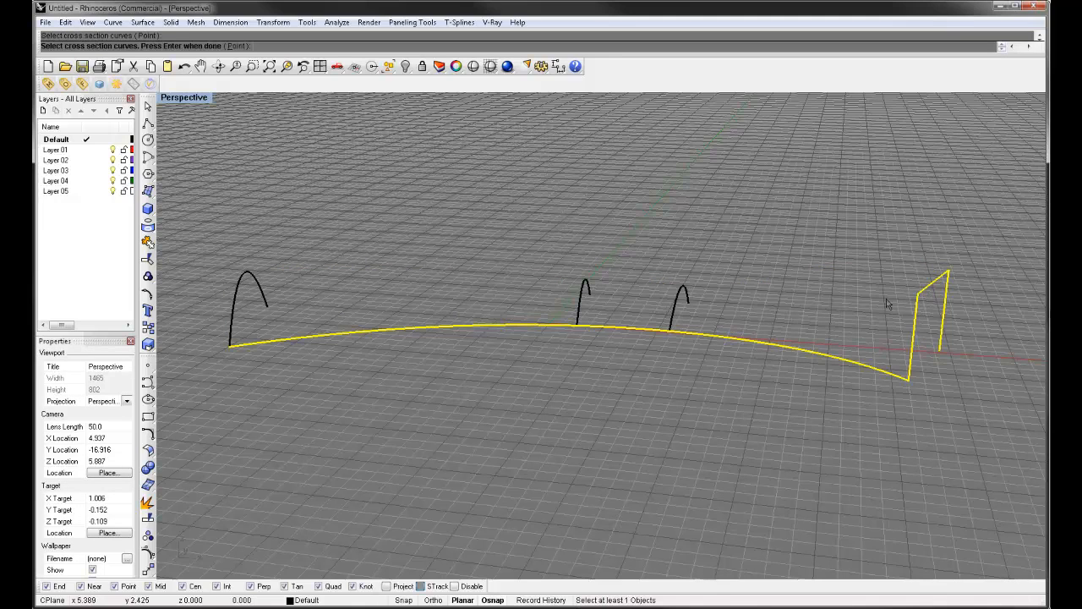
{"action": "left_click", "coordinate": [259, 275]}
{"action": "key", "text": "Return"}
{"action": "key", "text": "Return"}
Step: Inspect the sweep made from only the two end profiles and delete it
{"action": "right_click_drag", "start_coordinate": [732, 208], "coordinate": [333, 333]}
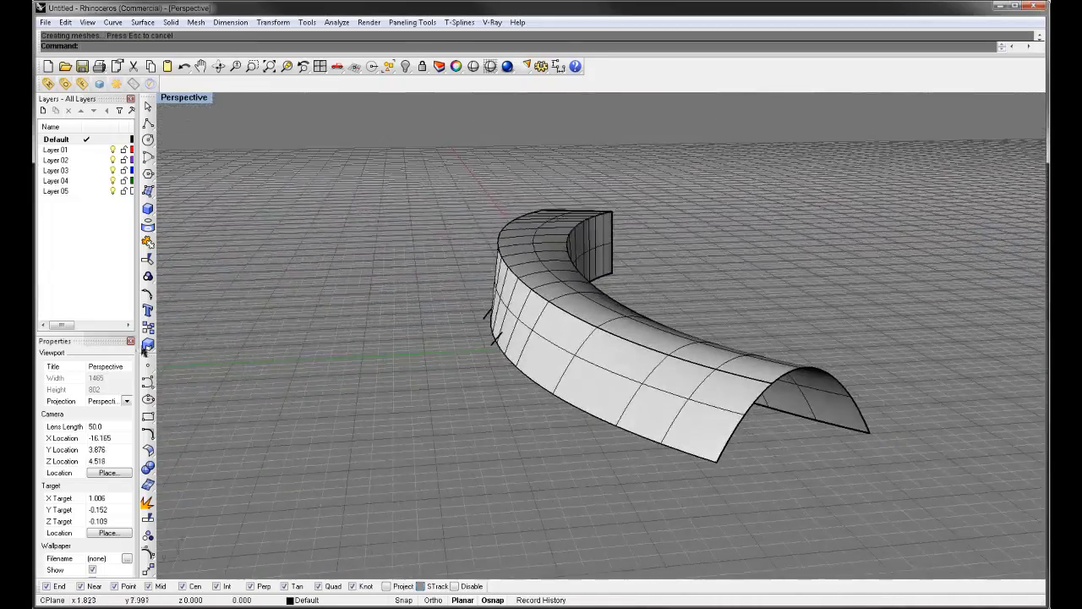
{"action": "right_click_drag", "start_coordinate": [665, 307], "coordinate": [456, 332]}
{"action": "left_click", "coordinate": [618, 317]}
{"action": "key", "text": "Delete"}
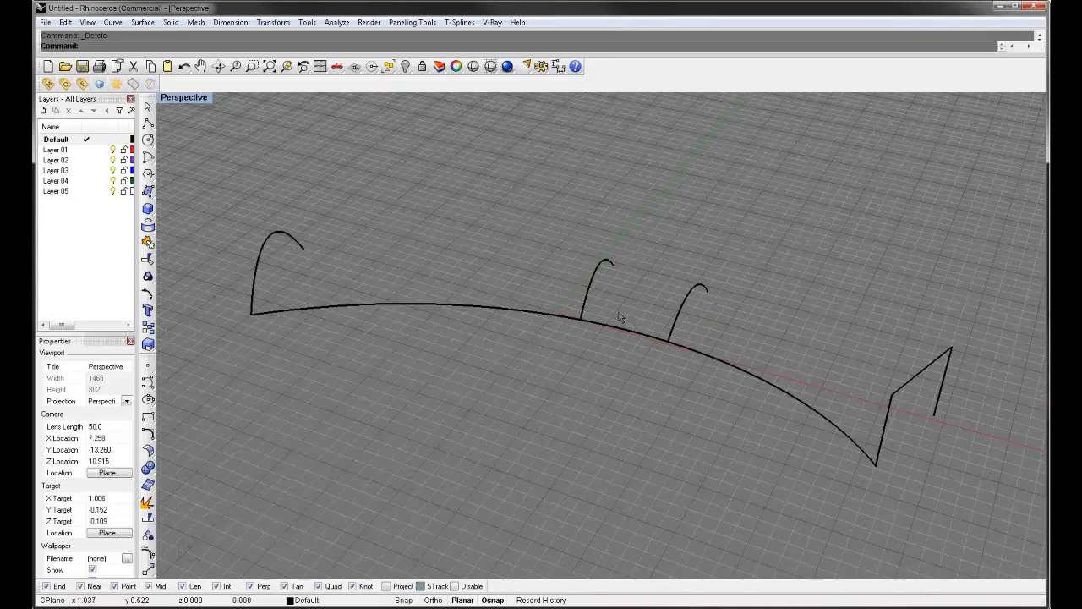
Step: Move all four profile curves together off the rail, keeping their spacing
{"action": "mouse_move", "coordinate": [555, 320]}
{"action": "right_mouse_down"}
{"action": "mouse_move", "coordinate": [599, 336]}
{"action": "mouse_move", "coordinate": [532, 295]}
{"action": "mouse_move", "coordinate": [576, 319]}
{"action": "right_mouse_up"}
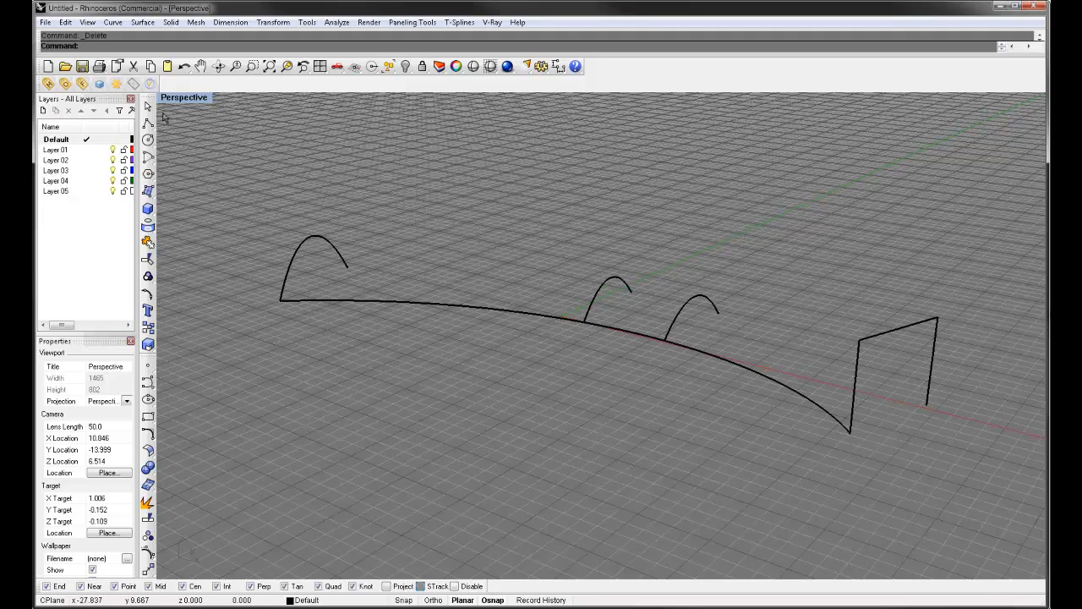
{"action": "left_click_drag", "start_coordinate": [560, 360], "coordinate": [769, 258]}
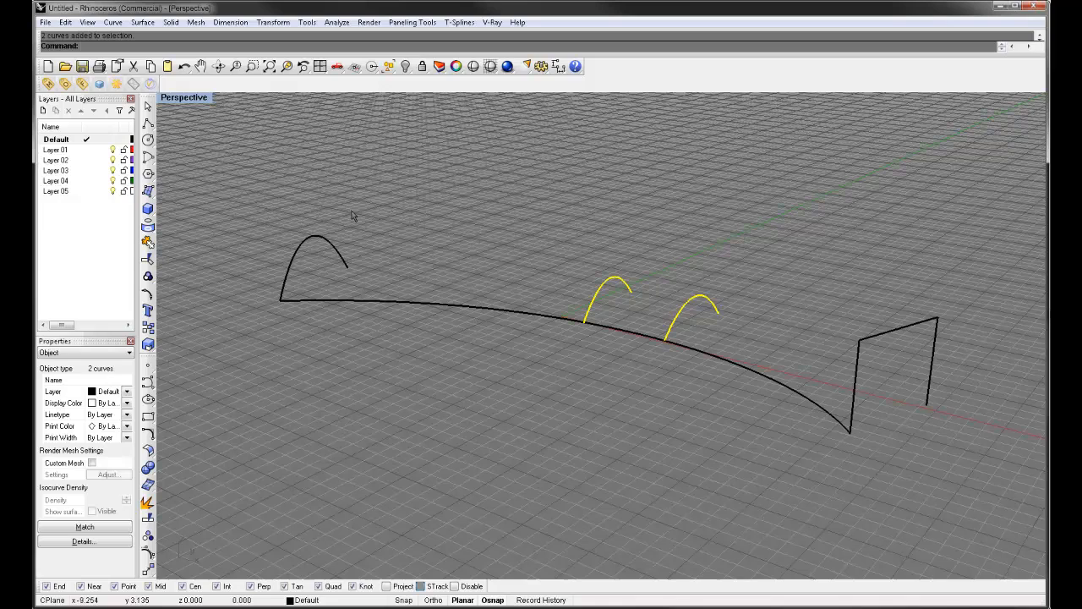
{"action": "left_click", "coordinate": [288, 256], "text": "shift"}
{"action": "left_click", "coordinate": [898, 328], "text": "shift"}
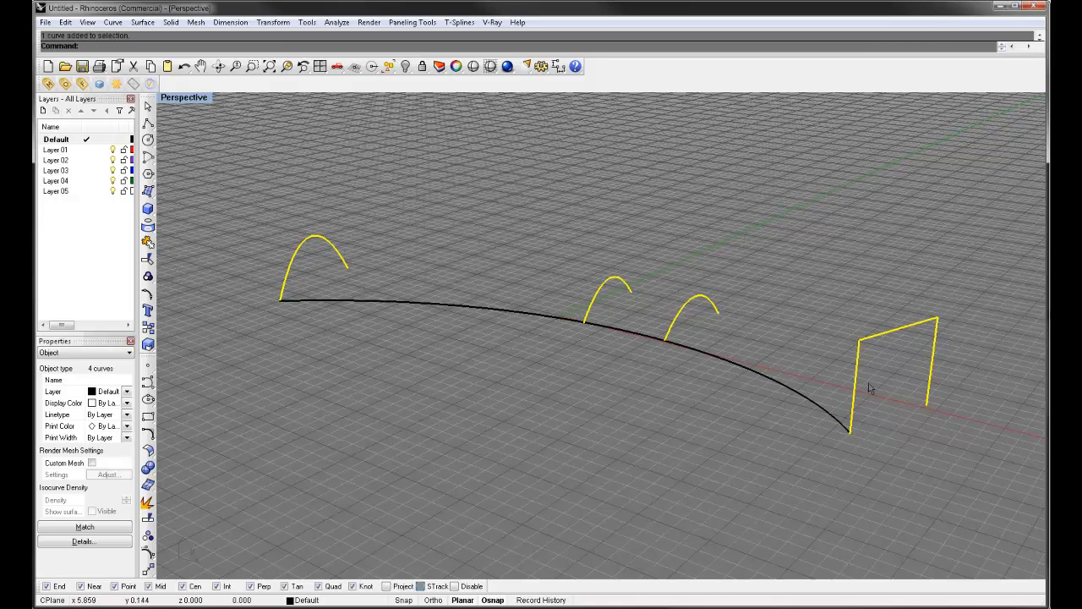
{"action": "left_click_drag", "start_coordinate": [673, 327], "coordinate": [703, 295]}
{"action": "left_click", "coordinate": [799, 251]}
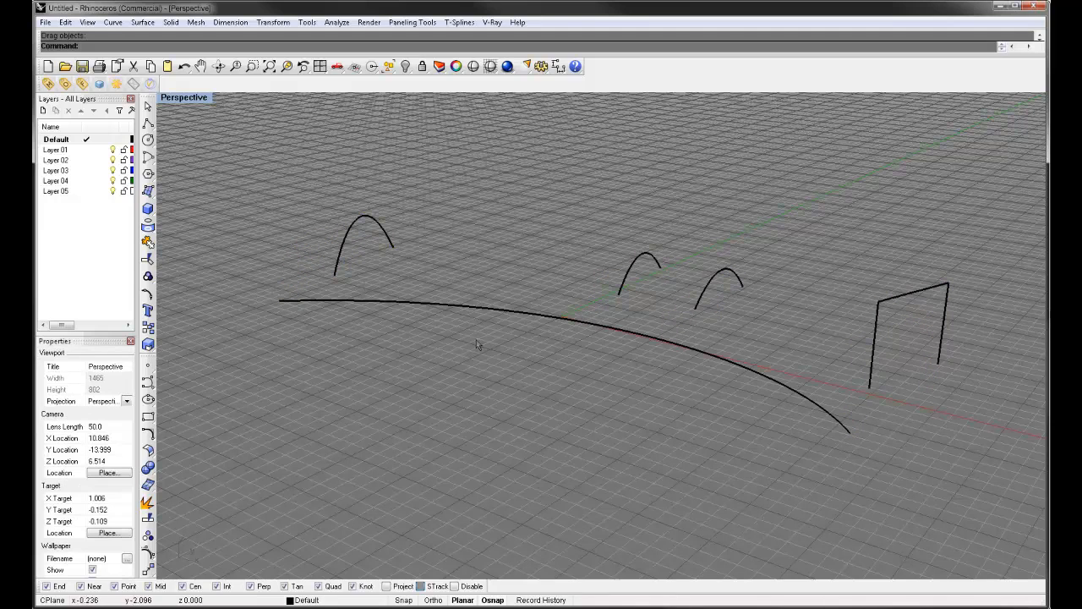
Step: Create a Freeform one-rail sweep along the curved rail using all four detached profiles, with cross-sections set to Do not simplify
{"action": "type", "text": "Sweep1"}
{"action": "key", "text": "Return"}
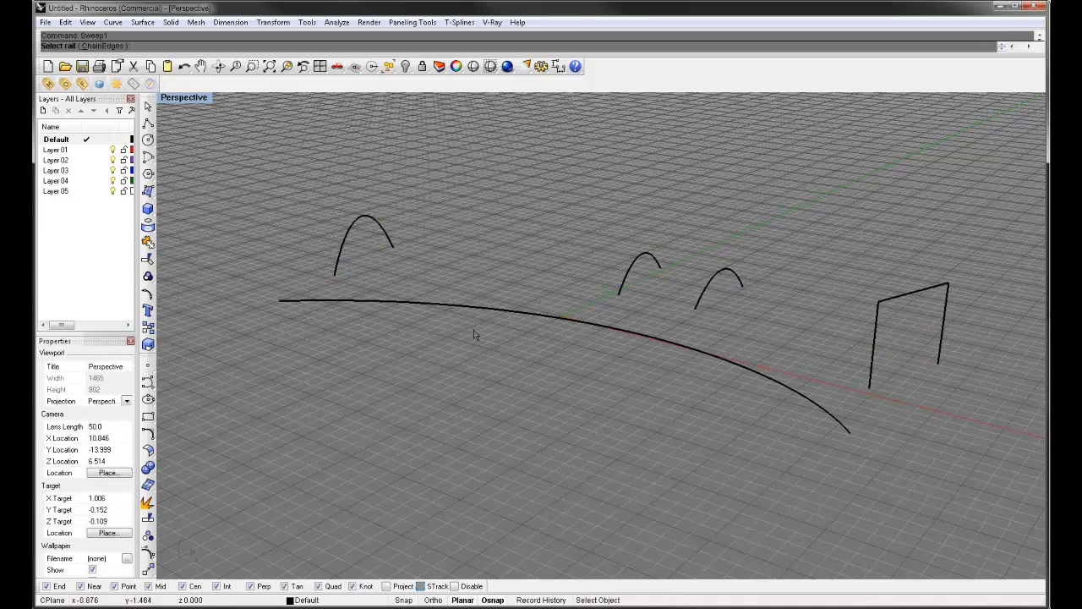
{"action": "left_click", "coordinate": [449, 307]}
{"action": "left_click_drag", "start_coordinate": [678, 286], "coordinate": [303, 257]}
{"action": "left_click_drag", "start_coordinate": [963, 262], "coordinate": [853, 311]}
{"action": "left_click_drag", "start_coordinate": [802, 240], "coordinate": [672, 279]}
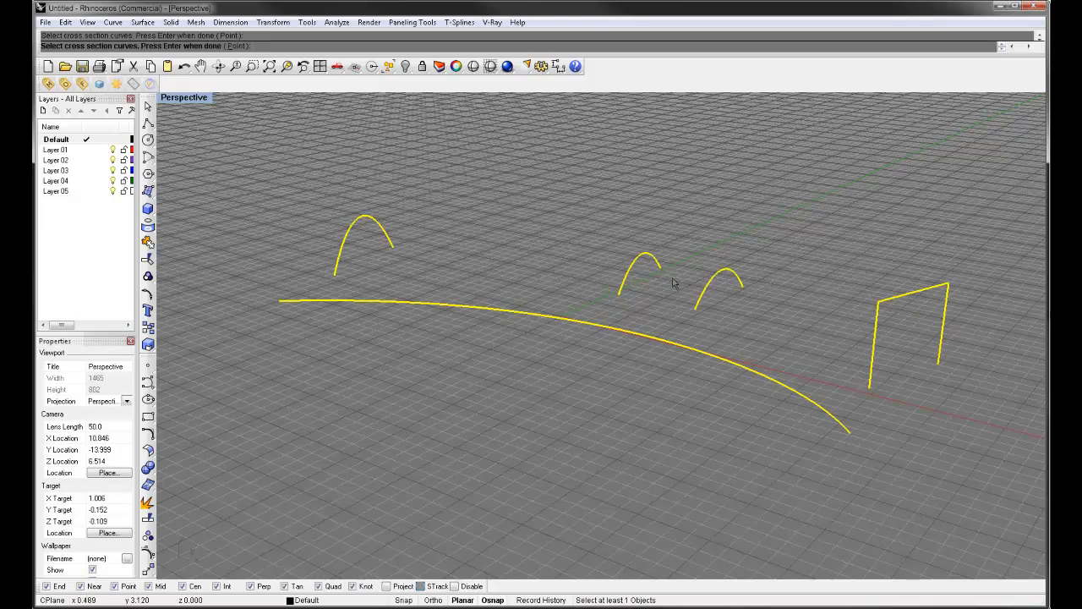
{"action": "key", "text": "Return"}
{"action": "right_click_drag", "start_coordinate": [775, 220], "coordinate": [736, 226]}
{"action": "right_click_drag", "start_coordinate": [615, 229], "coordinate": [687, 259]}
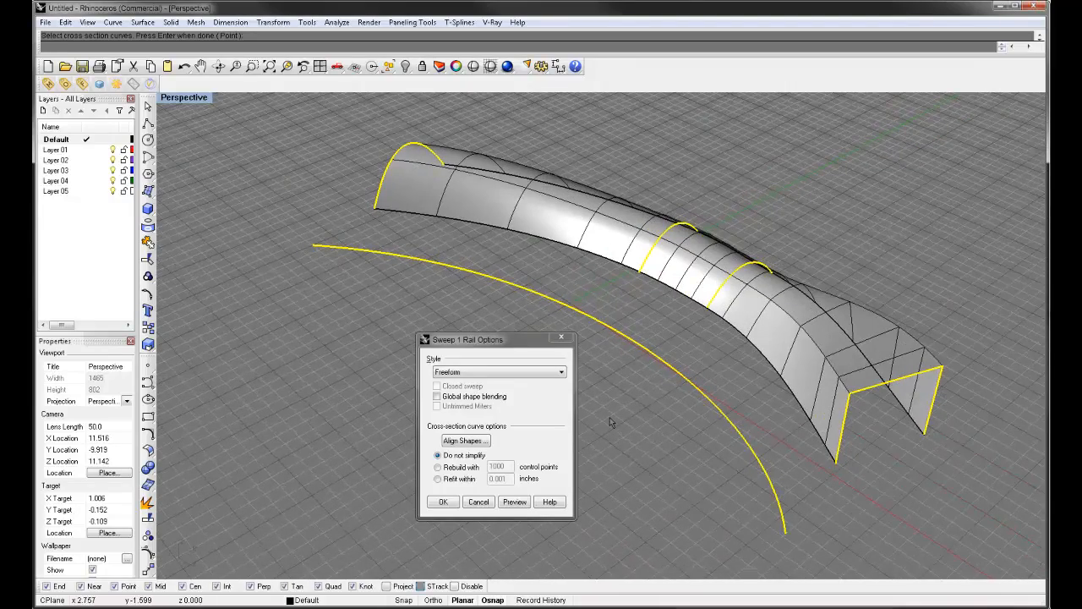
{"action": "right_click_drag", "start_coordinate": [837, 349], "coordinate": [865, 363]}
{"action": "key", "text": "Return"}
{"action": "right_click_drag", "start_coordinate": [712, 308], "coordinate": [584, 297]}
Step: Move the four profile curves farther away from the rail and the swept surface
{"action": "left_click", "coordinate": [521, 287]}
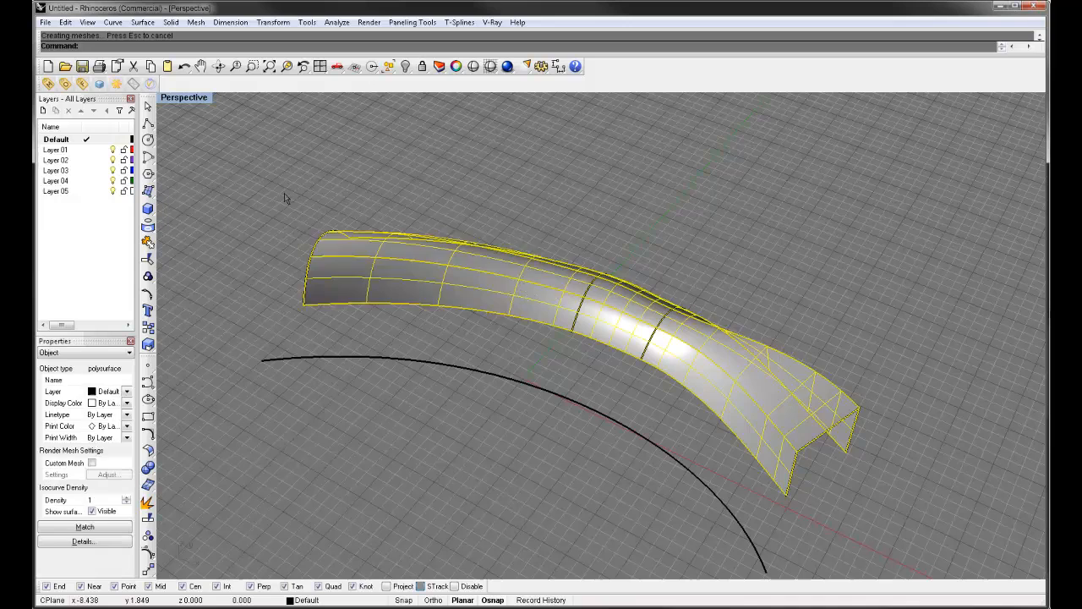
{"action": "left_click", "coordinate": [311, 269]}
{"action": "left_click", "coordinate": [663, 330], "text": "shift"}
{"action": "left_click_drag", "start_coordinate": [507, 226], "coordinate": [876, 509], "text": "shift"}
{"action": "left_click_drag", "start_coordinate": [792, 491], "coordinate": [911, 228]}
{"action": "left_click", "coordinate": [903, 275]}
{"action": "right_click_drag", "start_coordinate": [903, 274], "coordinate": [338, 406]}
Step: Create a second Freeform one-rail sweep along the same rail using the four more distant profiles, without simplifying the cross-sections
{"action": "key", "text": "Return"}
{"action": "left_click", "coordinate": [461, 359]}
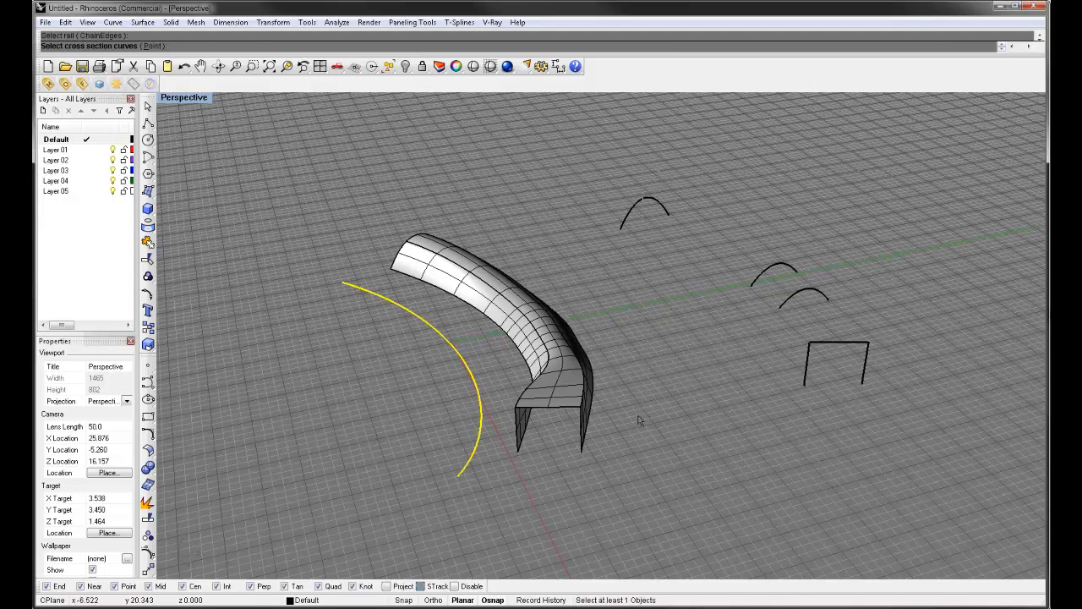
{"action": "key", "text": "Return"}
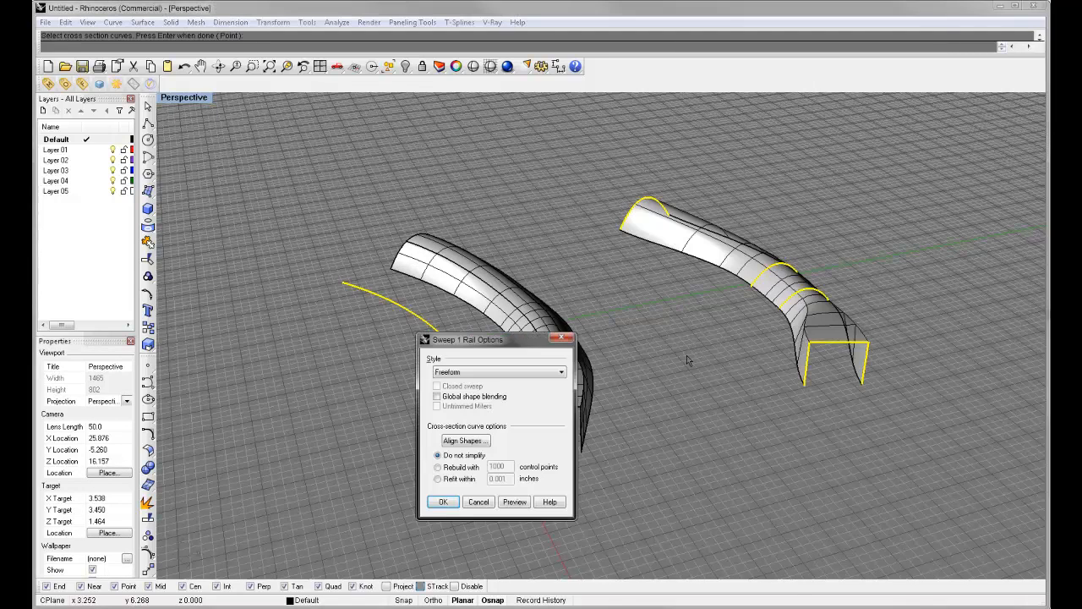
{"action": "key", "text": "Return"}
{"action": "right_click_drag", "start_coordinate": [686, 356], "coordinate": [761, 275]}
Step: Reposition the second sweep to compare it with the first and delete both surfaces
{"action": "left_click_drag", "start_coordinate": [864, 263], "coordinate": [562, 277]}
{"action": "right_click_drag", "start_coordinate": [563, 277], "coordinate": [514, 440]}
{"action": "left_click_drag", "start_coordinate": [558, 382], "coordinate": [626, 306], "text": "alt"}
{"action": "left_click", "coordinate": [610, 233]}
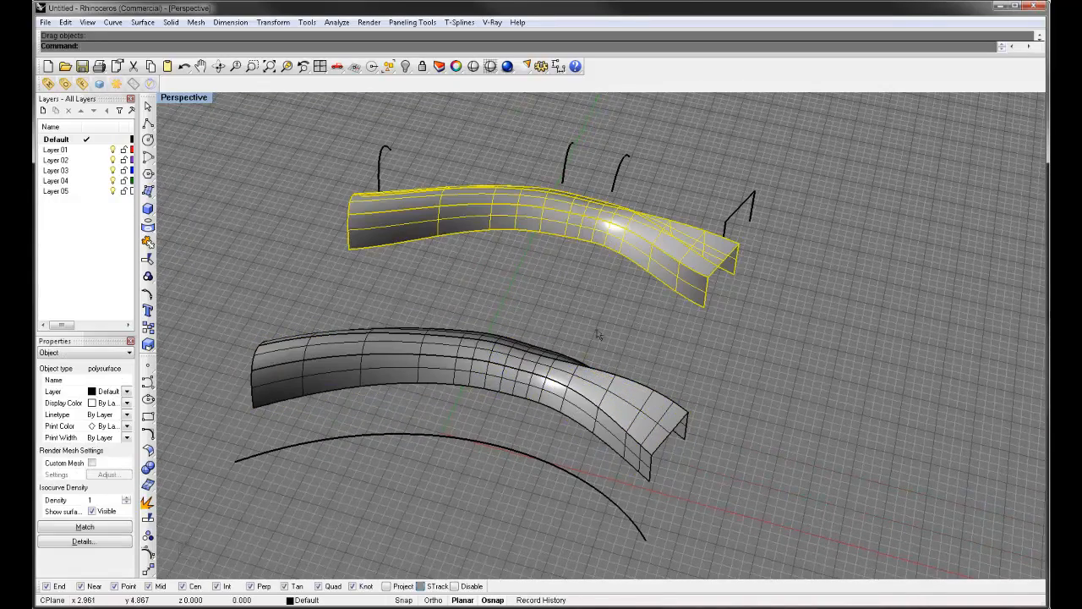
{"action": "left_click", "coordinate": [610, 374], "text": "shift"}
{"action": "key", "text": "Delete"}
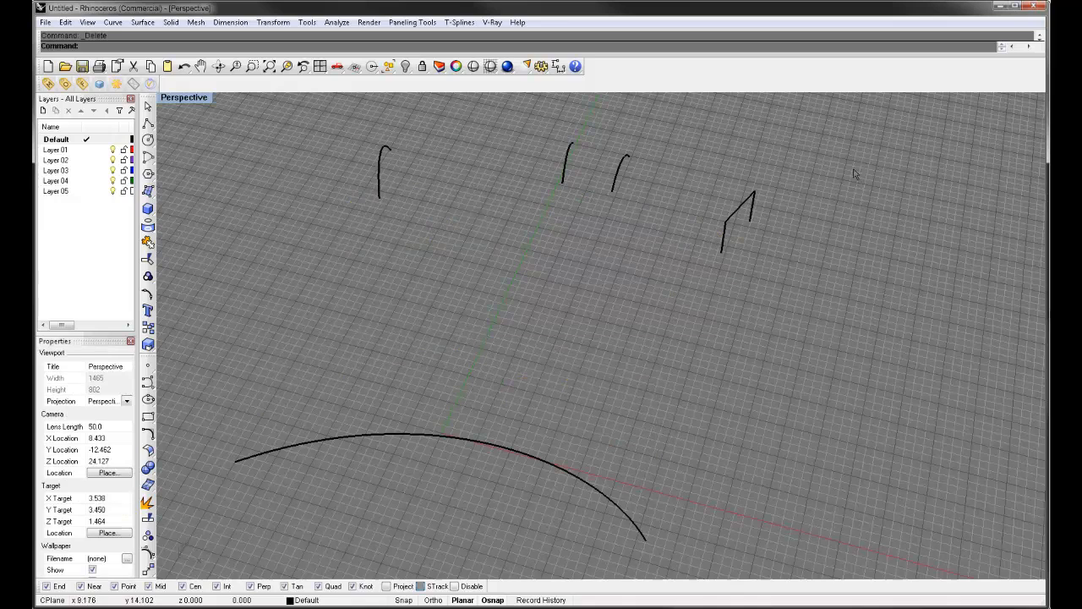
Step: Move the four profile curves back close to the rail and select the rail
{"action": "left_click_drag", "start_coordinate": [808, 139], "coordinate": [231, 239]}
{"action": "left_click_drag", "start_coordinate": [569, 163], "coordinate": [465, 394]}
{"action": "right_click_drag", "start_coordinate": [501, 413], "coordinate": [505, 402]}
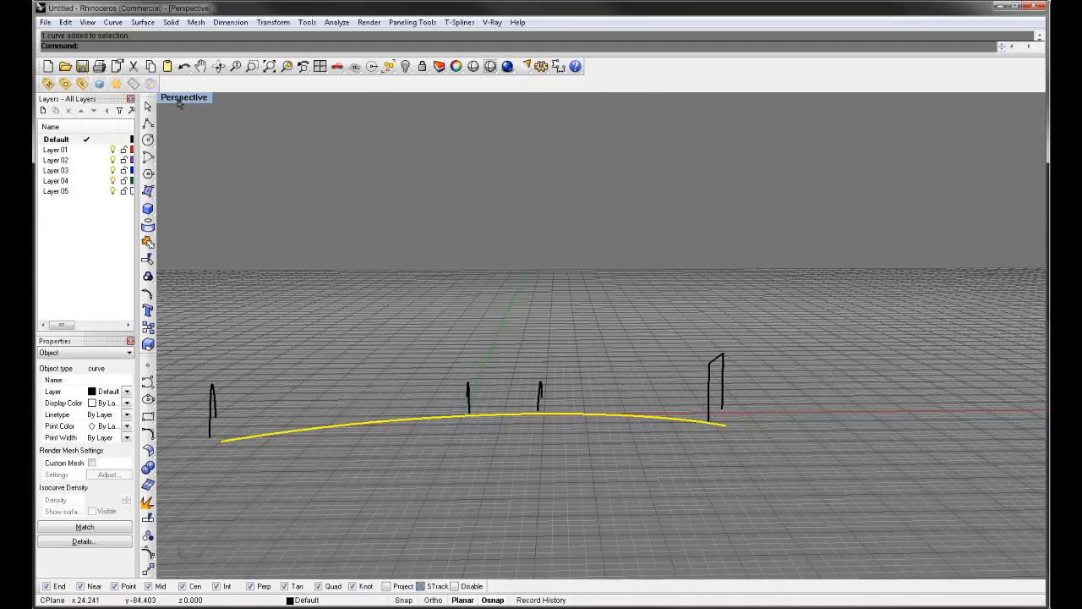
Step: Bend the rail downward in the Front view toward its rectangular-profile end
{"action": "double_click", "coordinate": [177, 99]}
{"action": "right_click_drag", "start_coordinate": [341, 446], "coordinate": [513, 443]}
{"action": "scroll", "coordinate": [514, 443], "scroll_direction": "down", "scroll_amount": 3}
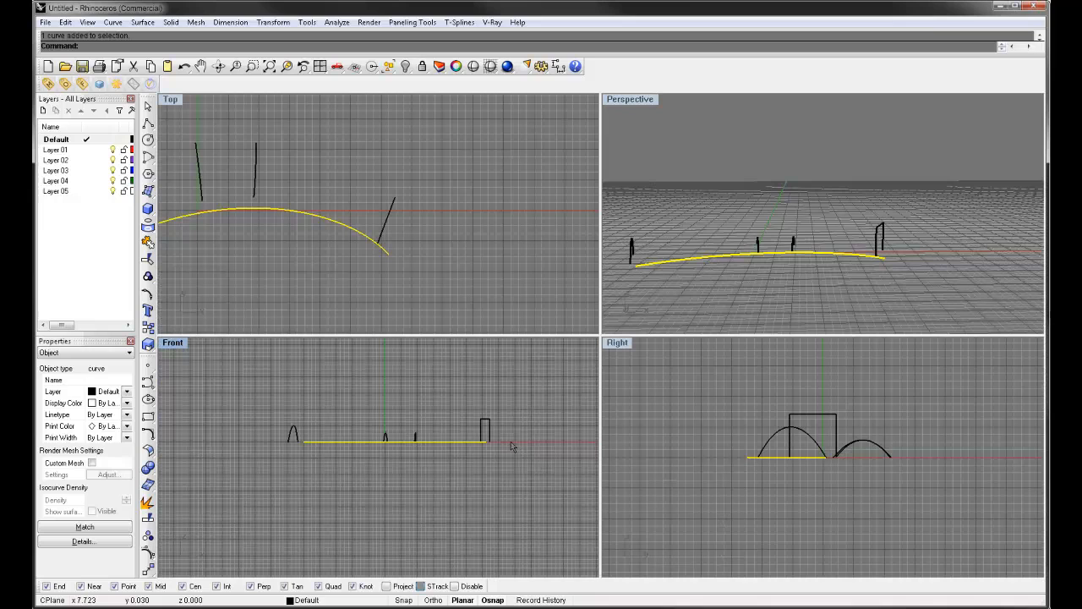
{"action": "type", "text": "Bend"}
{"action": "key", "text": "Return"}
{"action": "left_click", "coordinate": [415, 441]}
{"action": "left_click", "coordinate": [486, 442]}
{"action": "left_click", "coordinate": [512, 481]}
{"action": "left_click", "coordinate": [506, 463]}
Step: Rotate the rectangular profile in the Front view to follow the bent rail and move it down to the rail's end
{"action": "left_click", "coordinate": [489, 437]}
{"action": "type", "text": "Rotate"}
{"action": "key", "text": "Return"}
{"action": "left_click", "coordinate": [480, 442]}
{"action": "left_click", "coordinate": [488, 384]}
{"action": "left_click", "coordinate": [537, 421]}
{"action": "left_click_drag", "start_coordinate": [495, 435], "coordinate": [488, 470]}
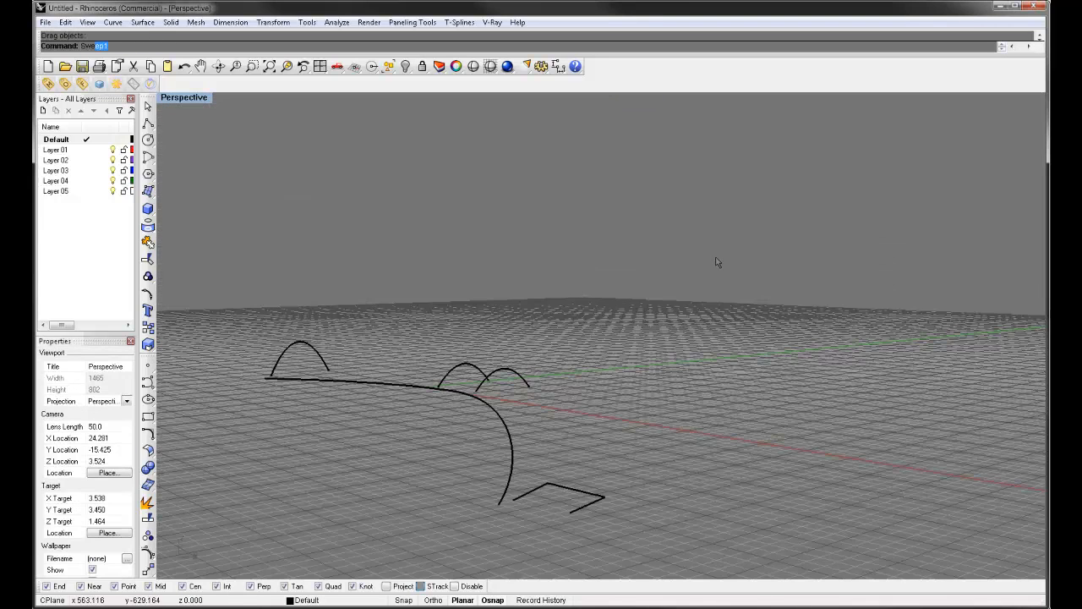
Step: Create a one-rail sweep along the bent rail using the four profiles and examine its shape from several angles
{"action": "key", "text": "Return"}
{"action": "left_click", "coordinate": [509, 441]}
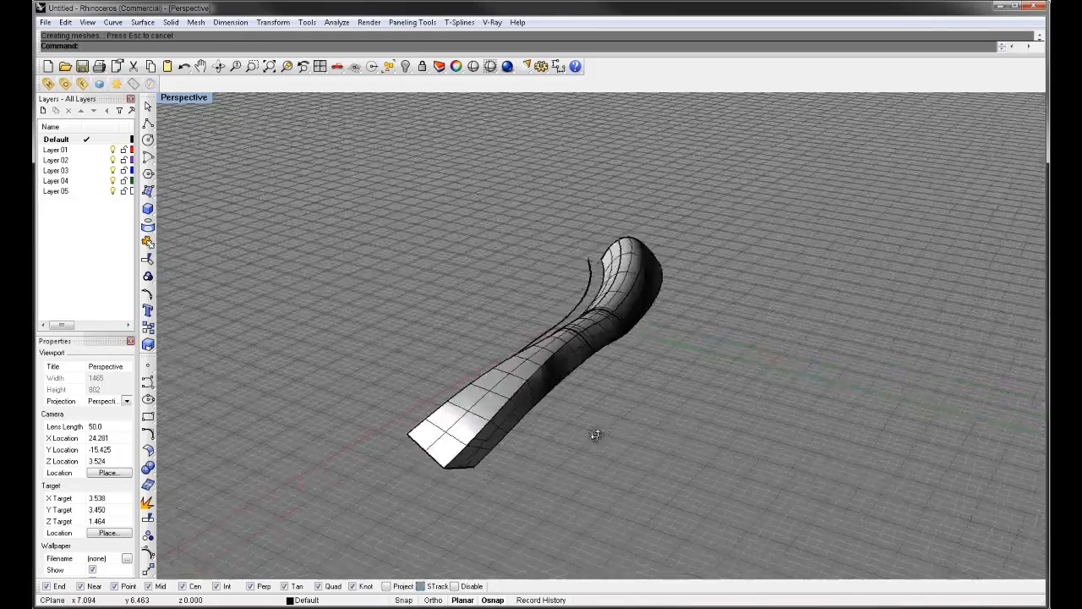
{"action": "right_click_drag", "start_coordinate": [594, 435], "coordinate": [749, 415]}
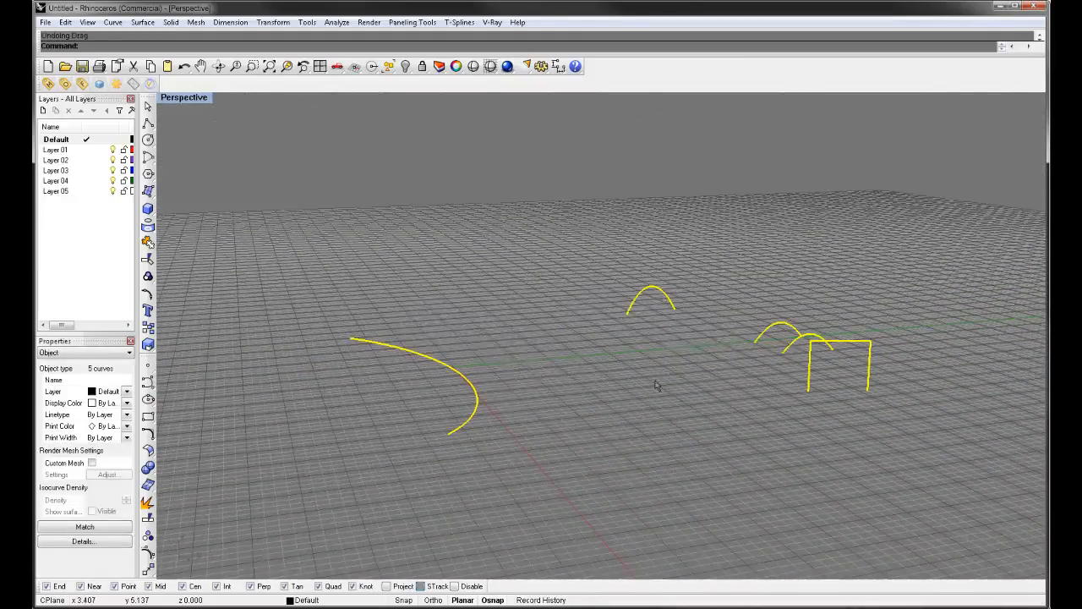
Step: Undo the sweeps, the rail bend and the profile moves until the four profiles sit on the original rail again
{"action": "key", "text": "ctrl+z"}
{"action": "key", "text": "ctrl+z"}
{"action": "key", "text": "ctrl+z"}
{"action": "key", "text": "ctrl+z"}
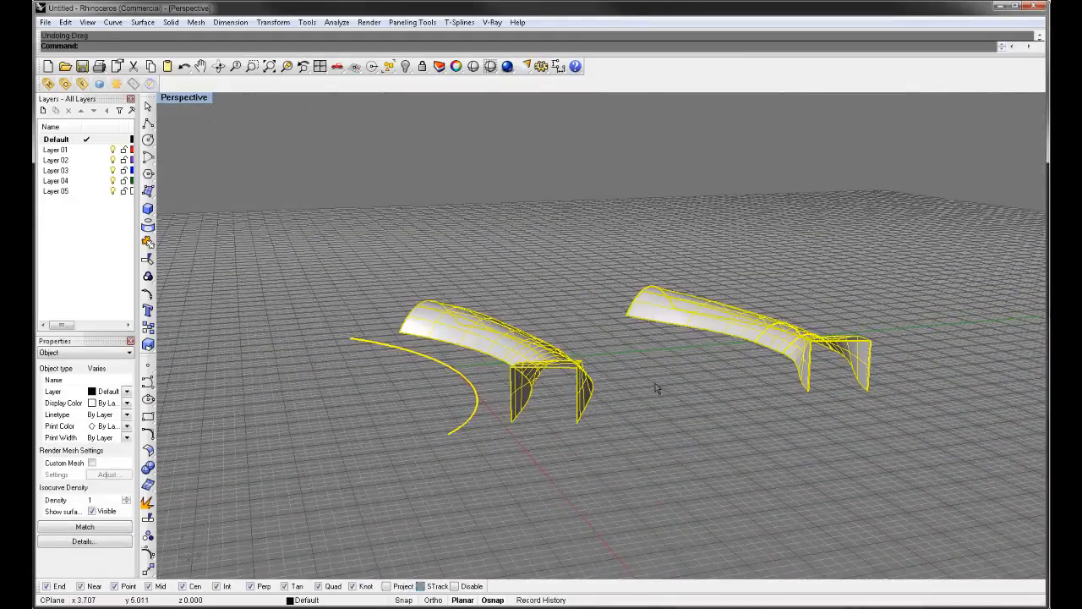
{"action": "left_click", "coordinate": [657, 388]}
{"action": "right_click_drag", "start_coordinate": [418, 376], "coordinate": [679, 326]}
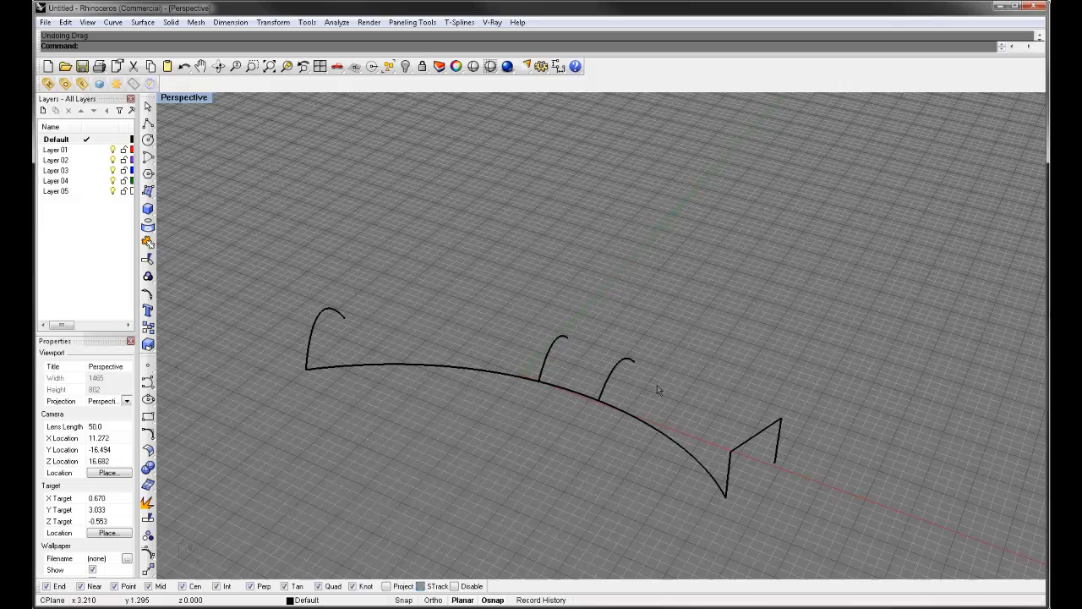
{"action": "right_click_drag", "start_coordinate": [656, 387], "coordinate": [674, 365]}
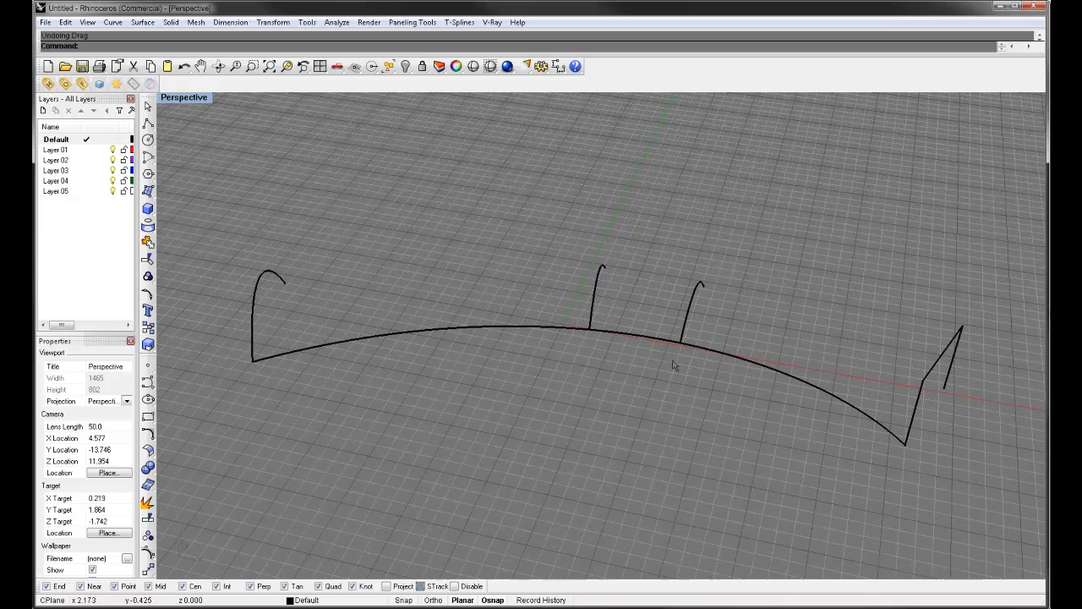